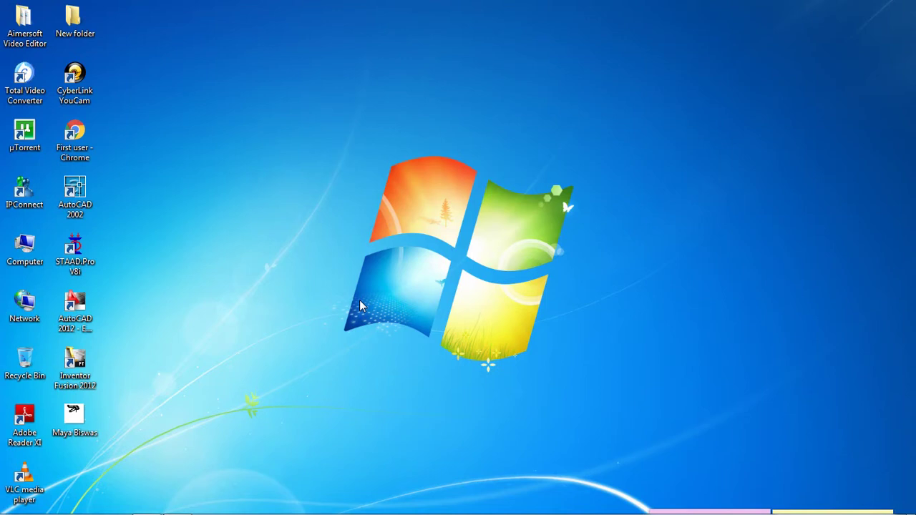
Step: Open STAAD.Pro and create a Space project named MIrror in Meter and KiloNewton units, overwriting the existing file and starting with Add Beam
double_click(61, 265)
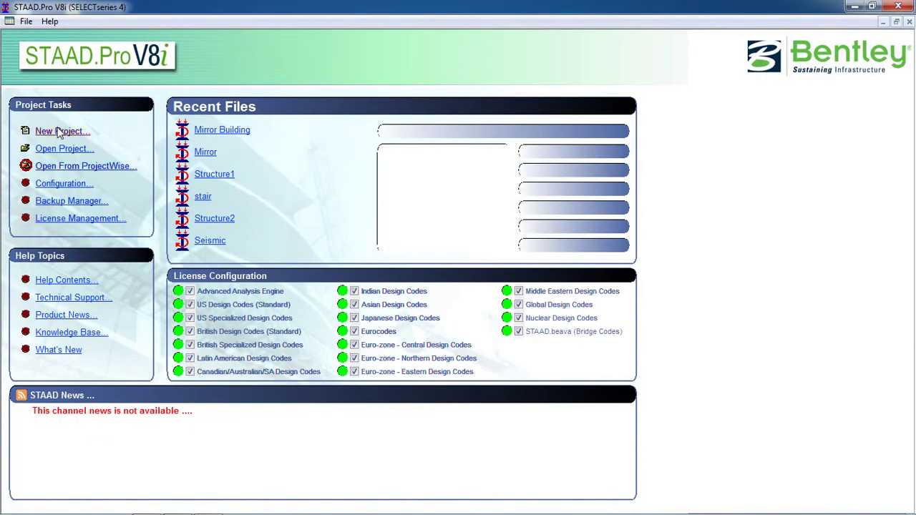
left_click(59, 132)
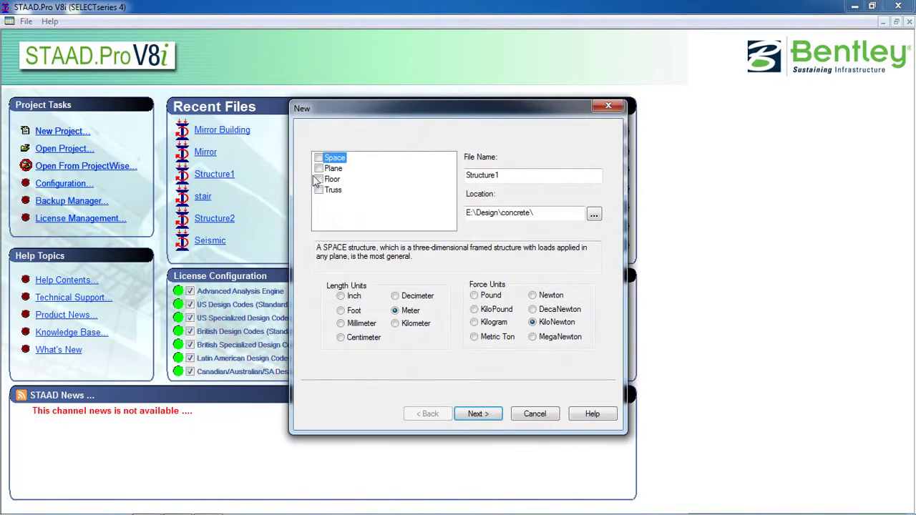
left_click(517, 178)
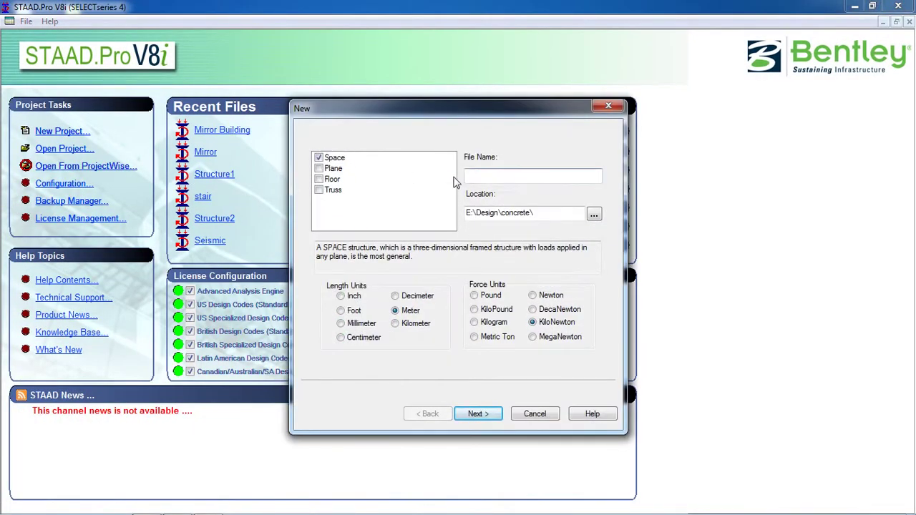
type("M")
left_click(478, 414)
left_click(494, 307)
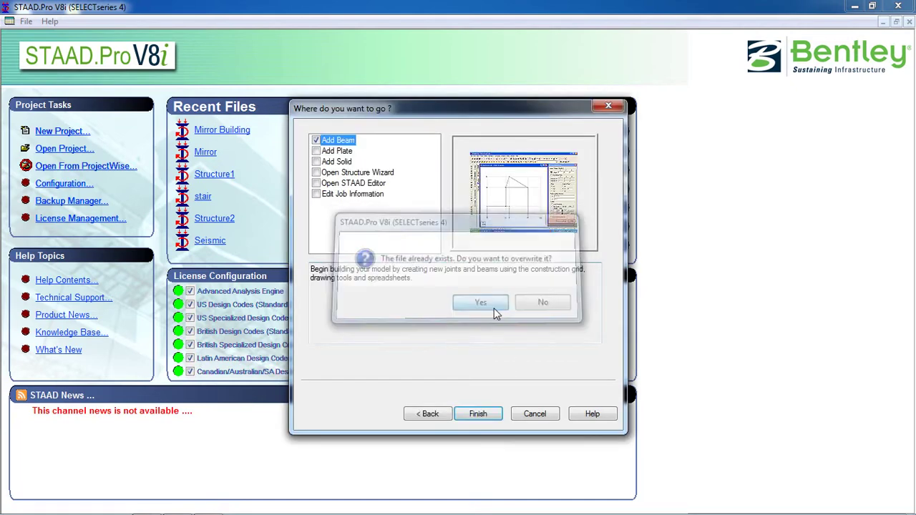
left_click(472, 413)
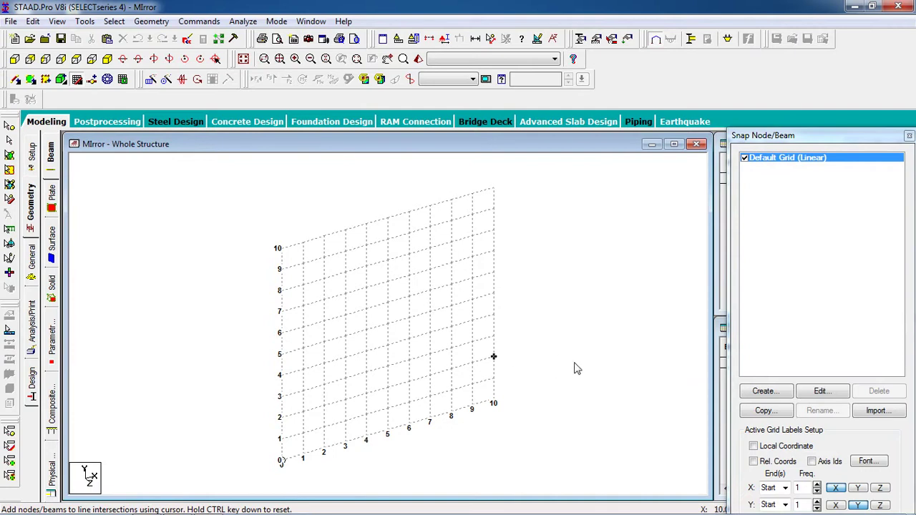
Step: Edit the default grid to the X-Z plane with 20 construction lines along X and 12 along Z at 1 m spacing
middle_click_drag(535, 423, 551, 322)
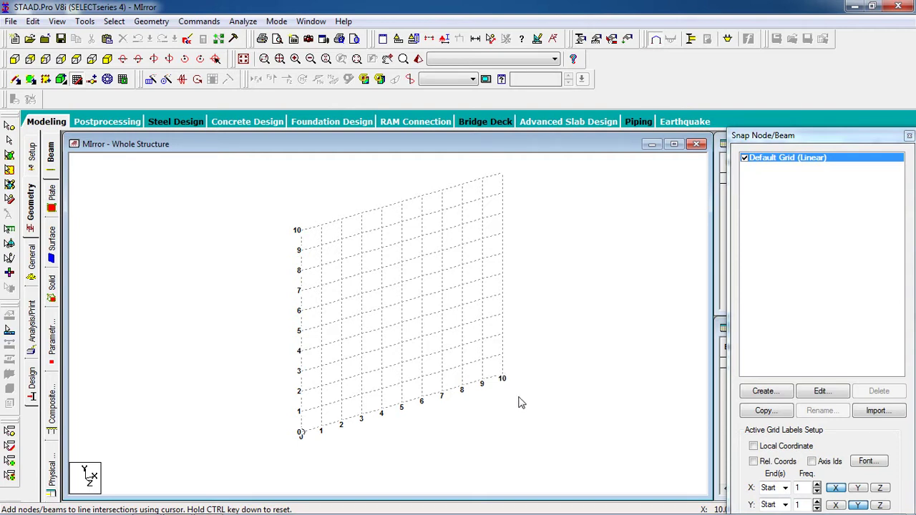
left_click(820, 392)
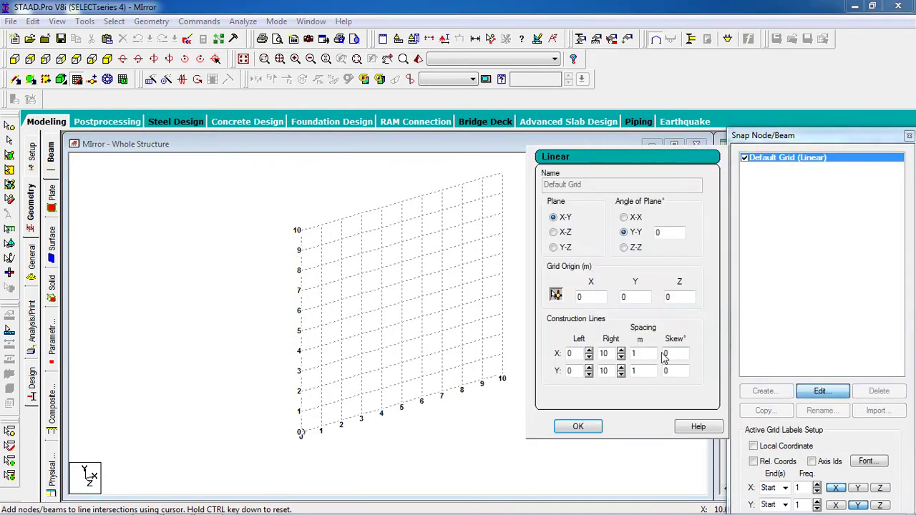
left_click(554, 233)
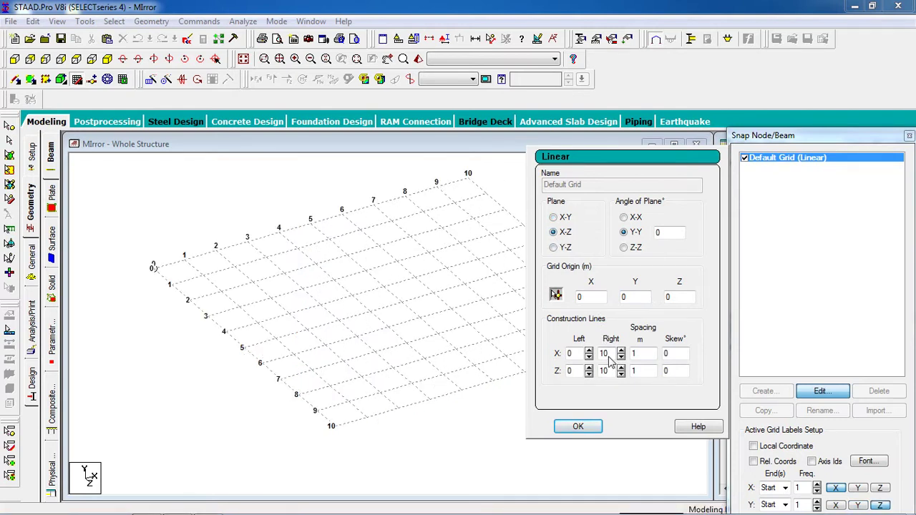
double_click(606, 353)
type("20")
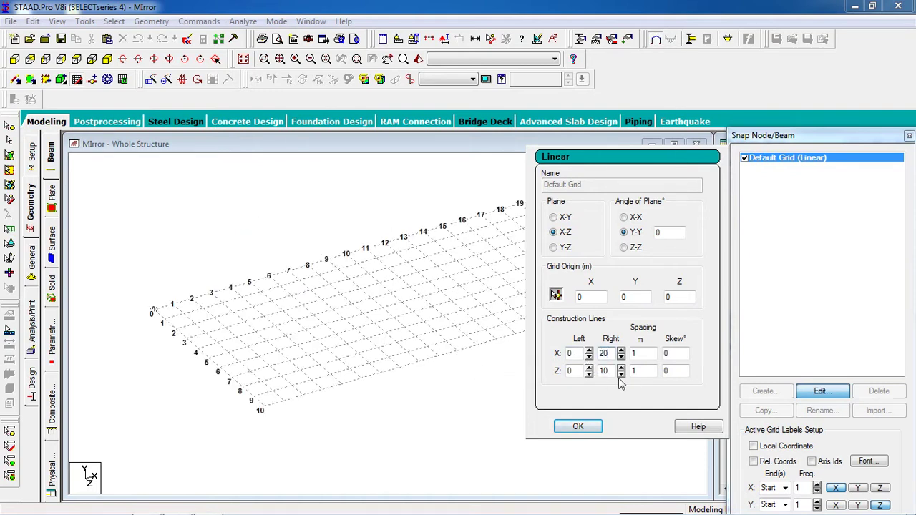
double_click(609, 371)
type("12")
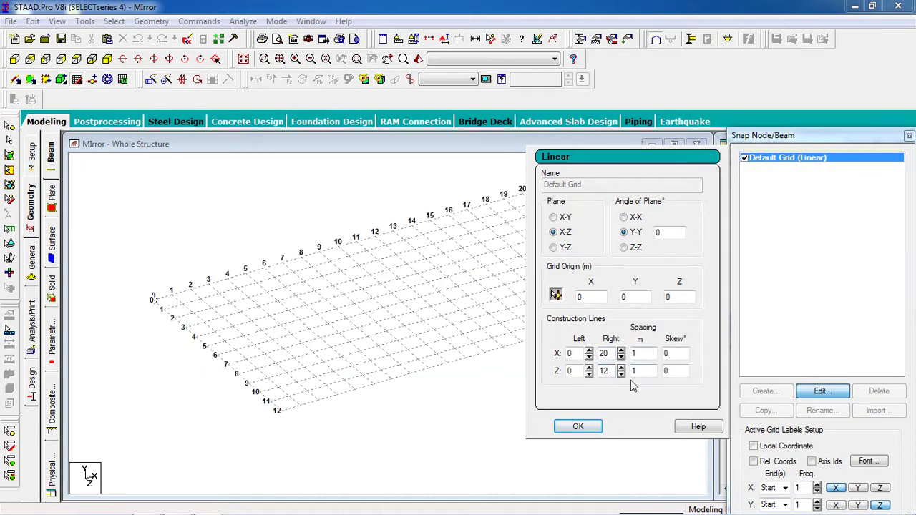
left_click(578, 426)
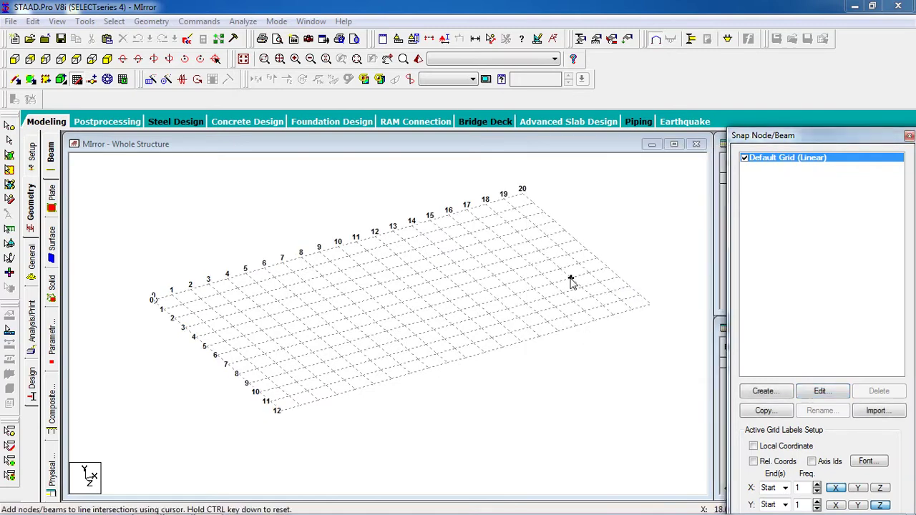
Step: Draw zigzag beams in alternating 3 m steps from grid point X 20, Z 0 to X 8, Z 9, starting toward X 17
left_click(532, 189)
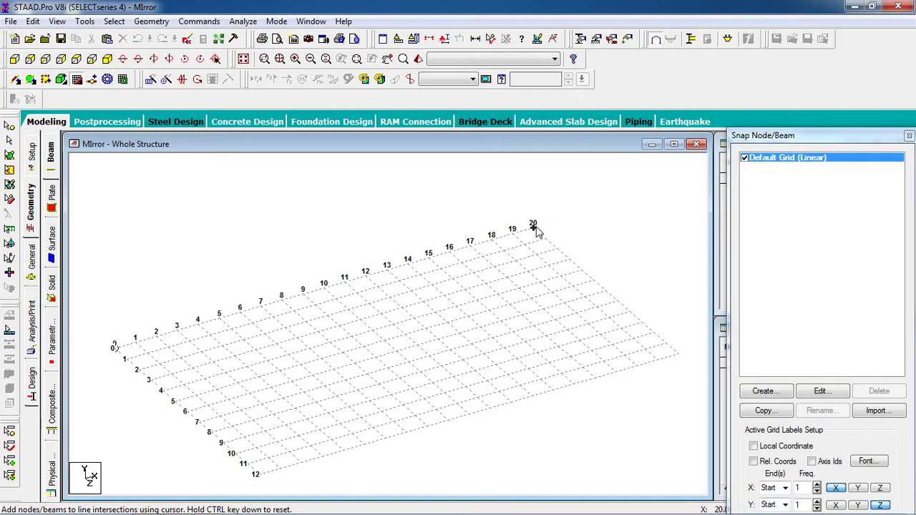
left_click(534, 228)
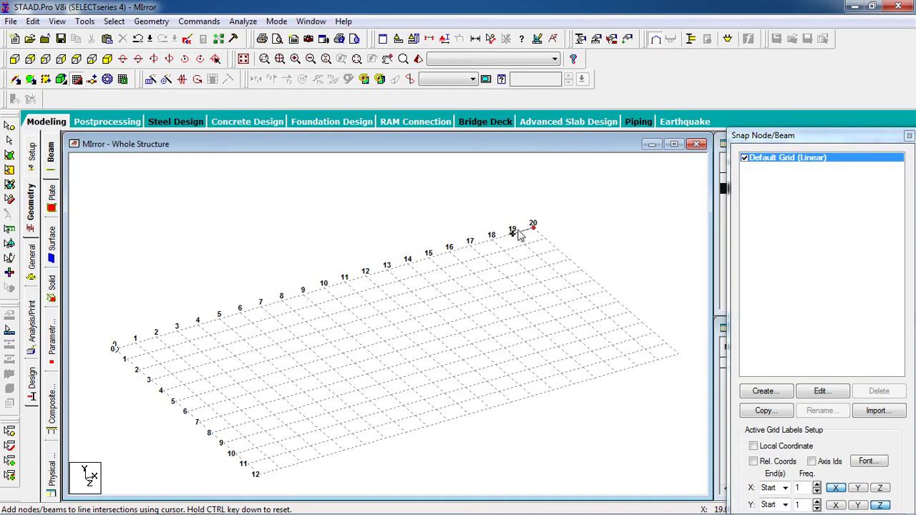
left_click(471, 245)
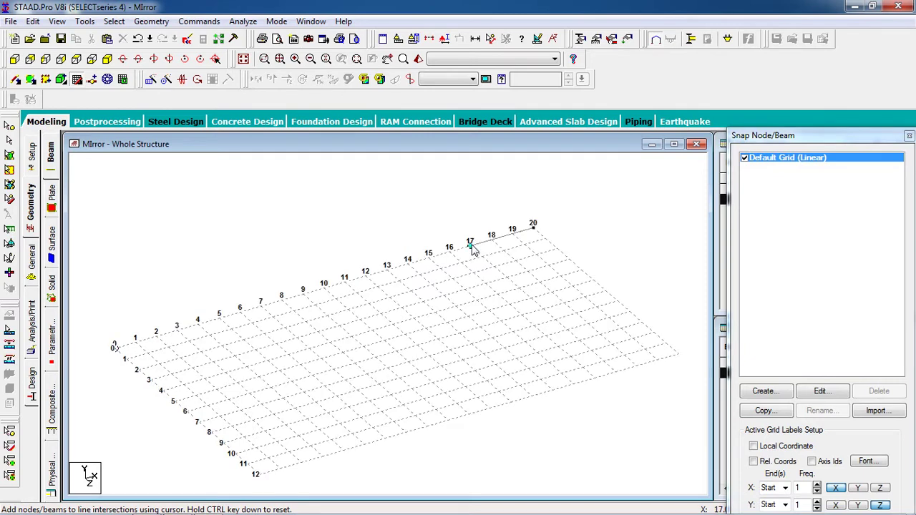
left_click(506, 277)
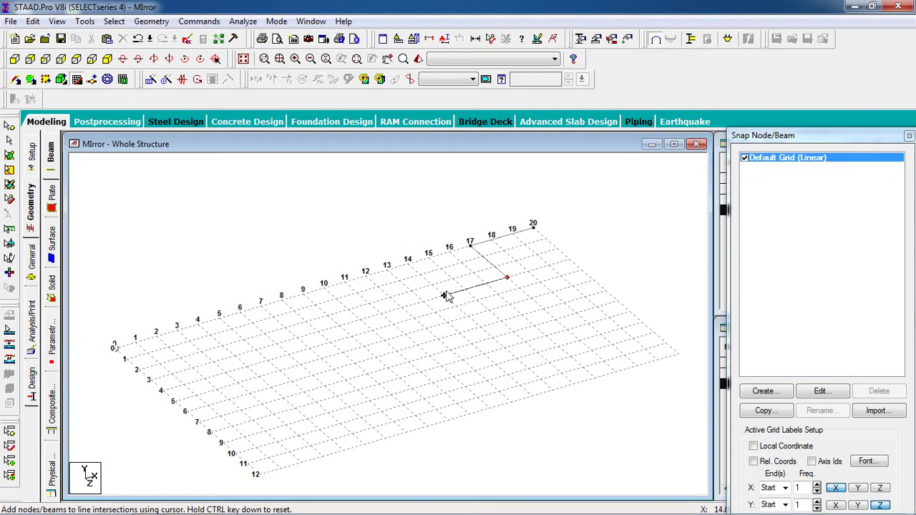
left_click(444, 295)
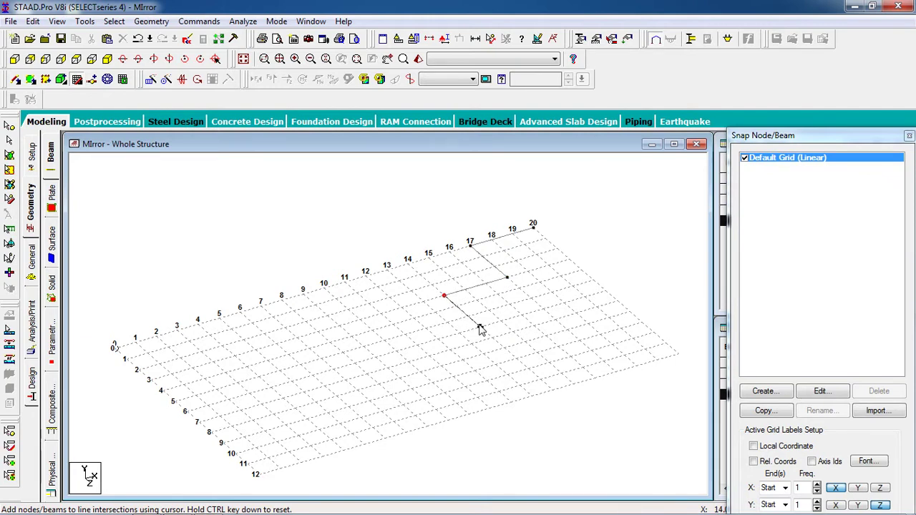
left_click(480, 328)
left_click(422, 345)
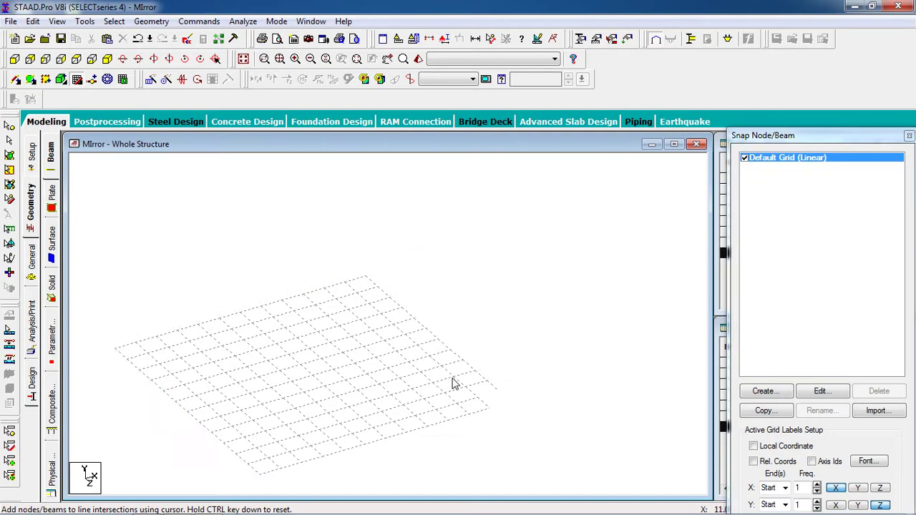
left_click(453, 378)
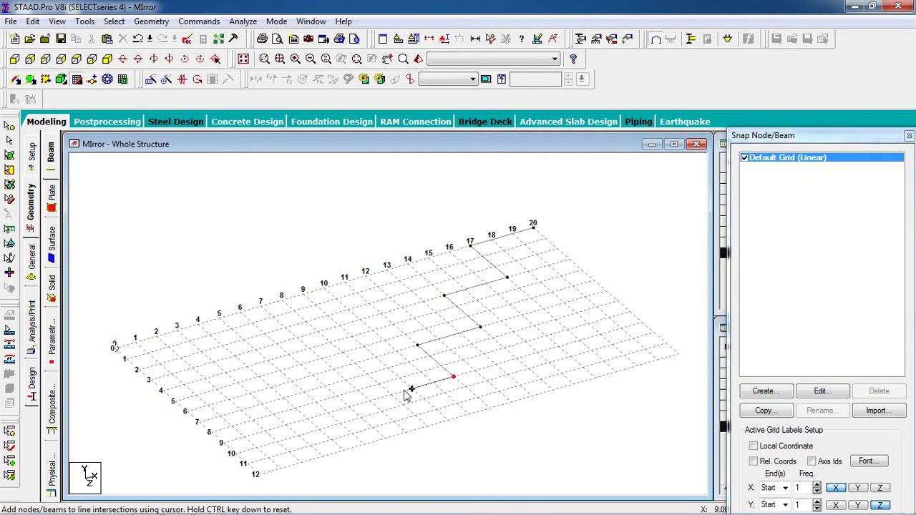
left_click(391, 395)
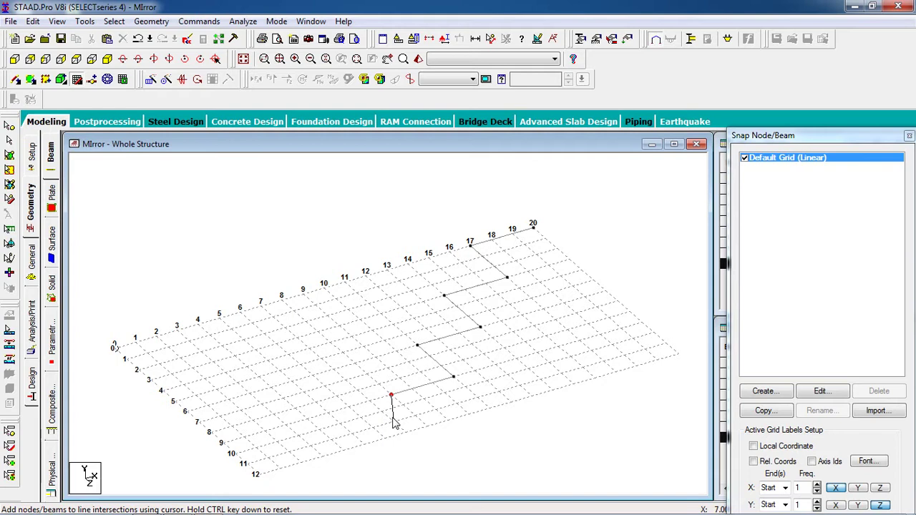
Step: Continue the outline through X 7, Z 10 and X 6, Z 12, along Z 12 to X 20, then up to Z 3 with 3 m beams
left_click(381, 411)
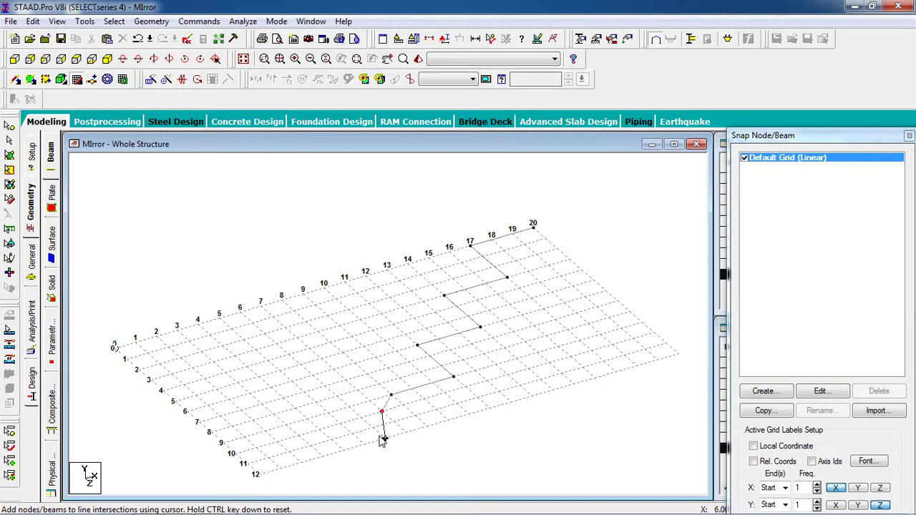
left_click(385, 438)
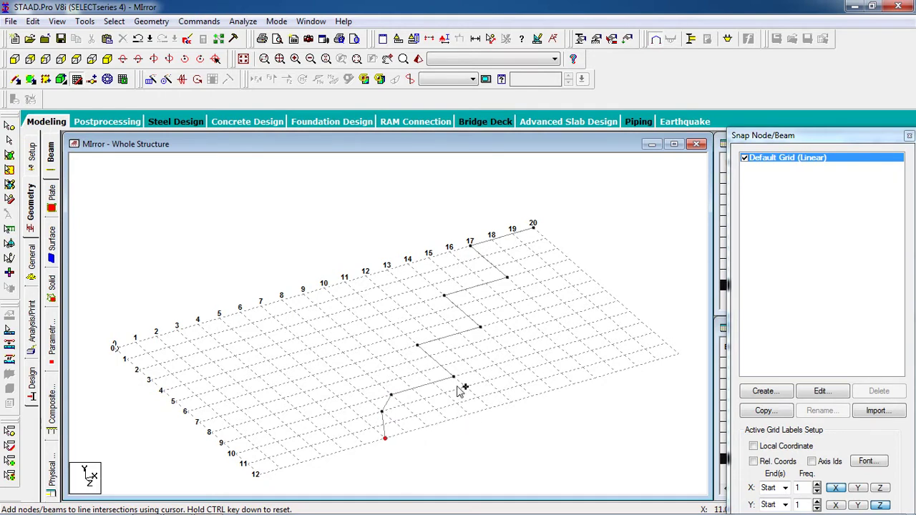
left_click(489, 408)
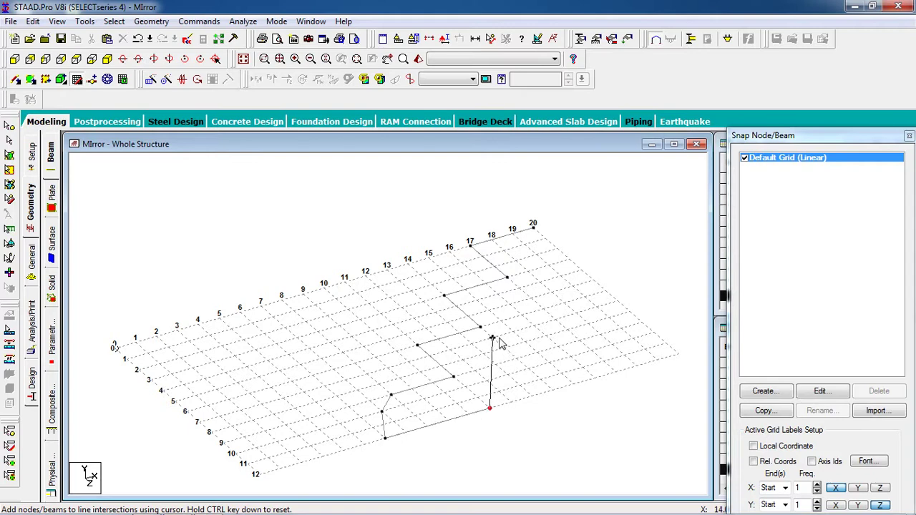
left_click(552, 390)
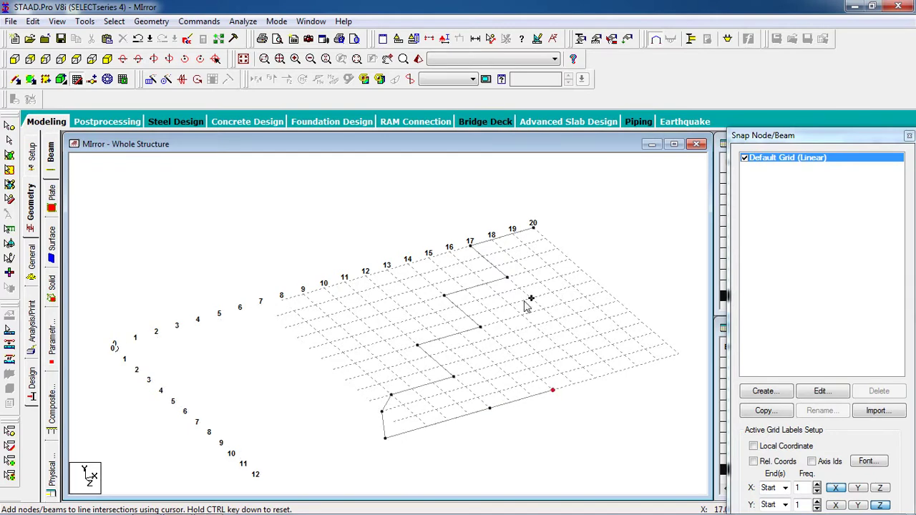
left_click(616, 374)
left_click(678, 353)
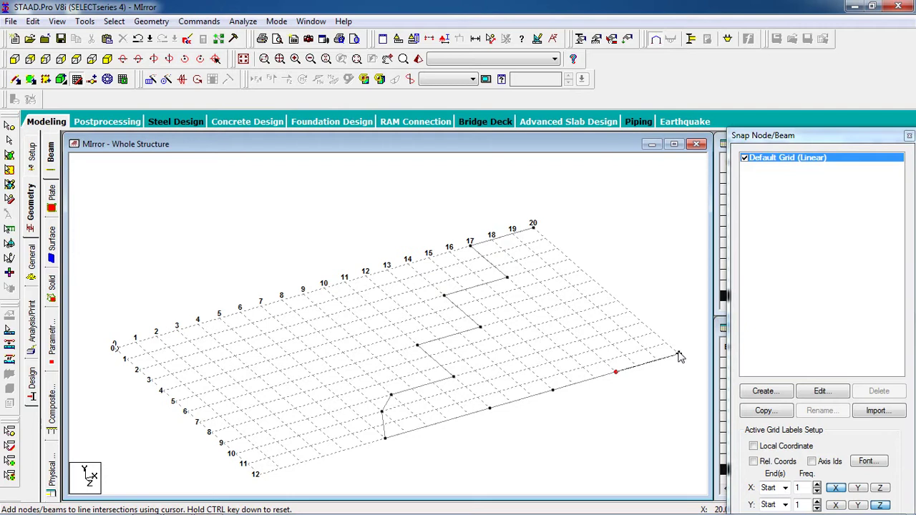
left_click(642, 323)
left_click(605, 291)
left_click(570, 259)
Step: Place separate interior nodes at X 17, Z 6, at X 14, Z 9 and at X 17, Z 9, and close the snap grid
right_click(546, 315)
left_click(543, 309)
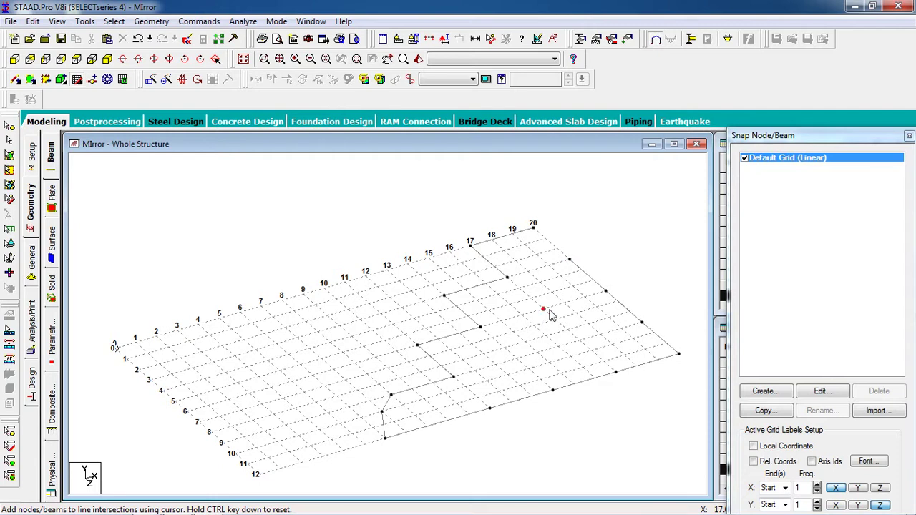
left_click(515, 359)
left_click(580, 342)
left_click(79, 79)
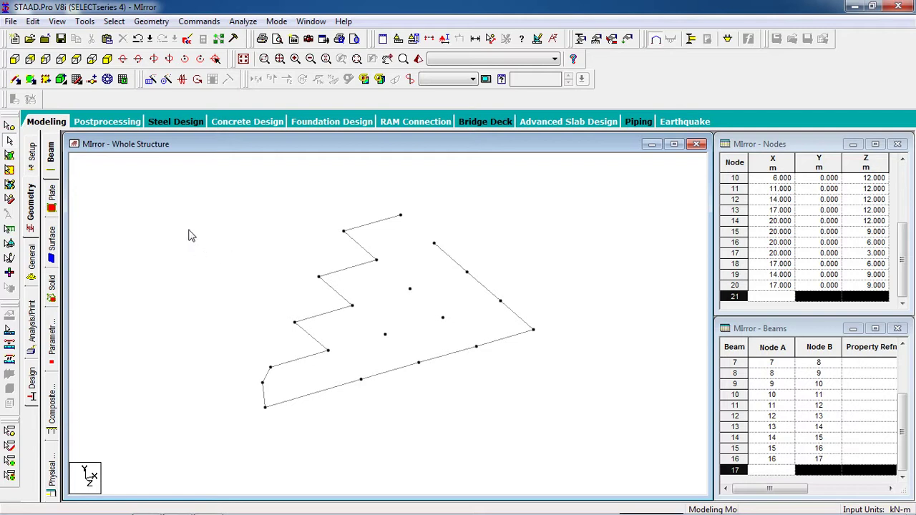
Step: Add beams joining X 20, Z 0 to X 20, Z 3, and connect node X 17, Z 3 to its neighbours at Z 3 and Z 6
left_click(14, 80)
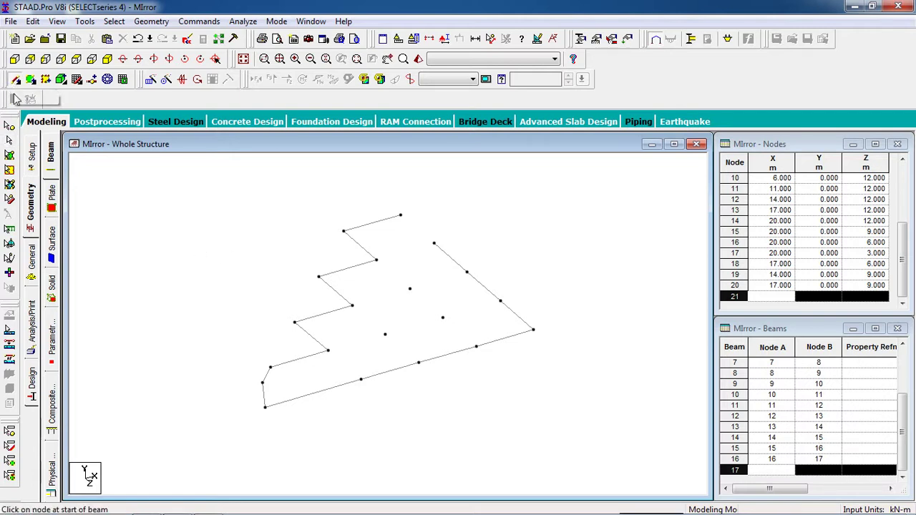
left_click_drag(400, 216, 433, 243)
left_click_drag(376, 260, 433, 243)
left_click_drag(376, 261, 466, 278)
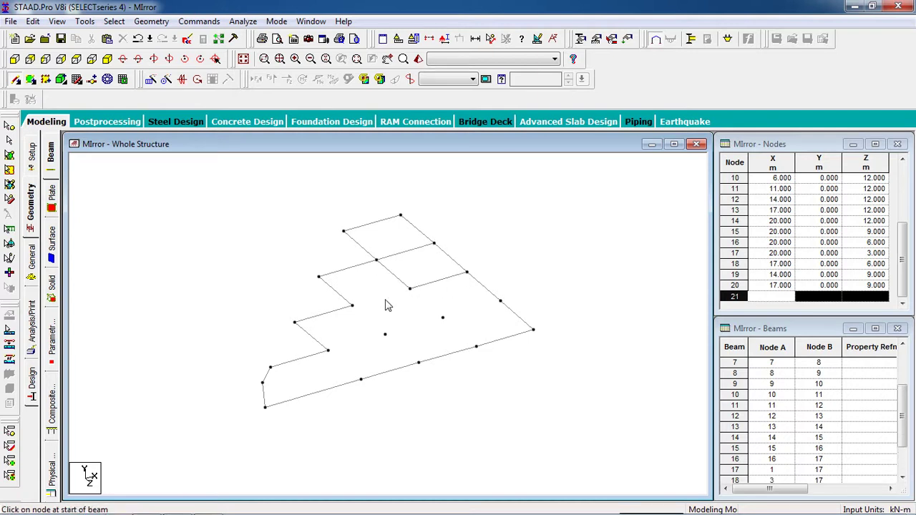
Step: Add the remaining interior beams along both grid directions, connecting the inner nodes to the stepped edge and the two straight outer edges
left_click(350, 310)
left_click(512, 294)
left_click_drag(352, 306, 500, 301)
left_click_drag(442, 317, 476, 347)
left_click_drag(385, 335, 442, 317)
left_click_drag(387, 336, 418, 363)
left_click_drag(328, 351, 352, 307)
left_click_drag(331, 355, 362, 383)
Step: Copy all floor nodes except the middle node of the bent corner edge, pasting them with a Y offset of -3 m
scroll(230, 280, "down", 2)
middle_click_drag(355, 408, 284, 378)
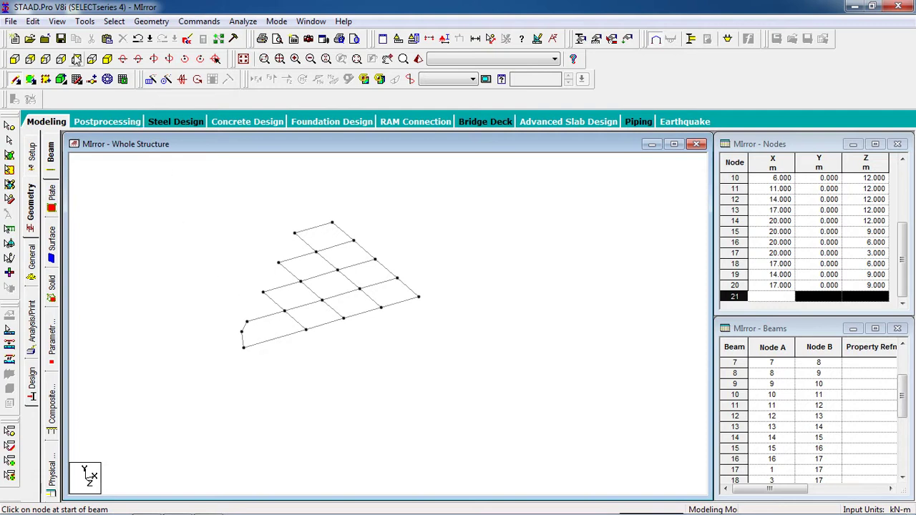
left_click(9, 128)
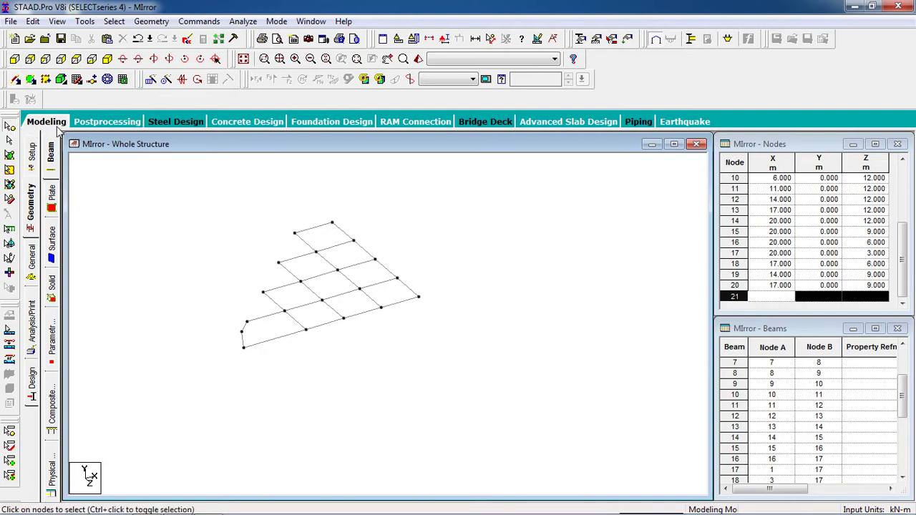
scroll(261, 222, "down", 2)
scroll(309, 279, "up", 4)
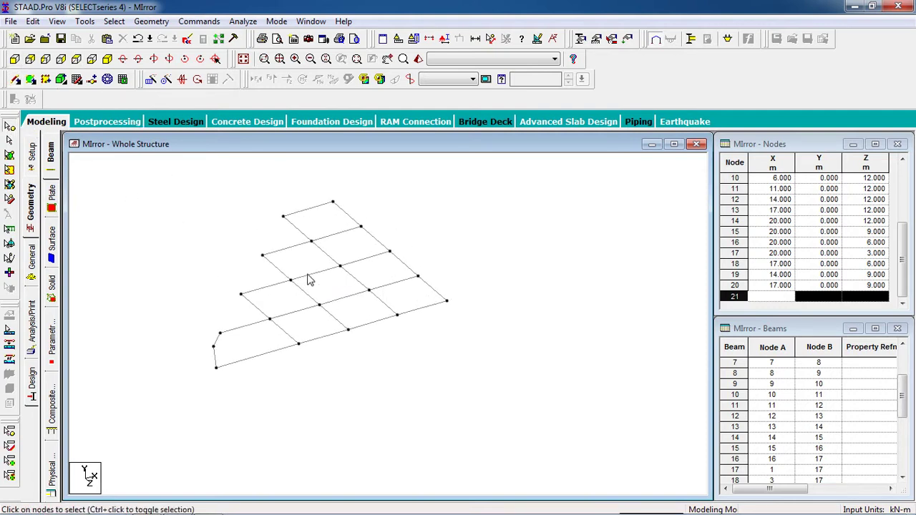
left_click_drag(541, 176, 65, 448)
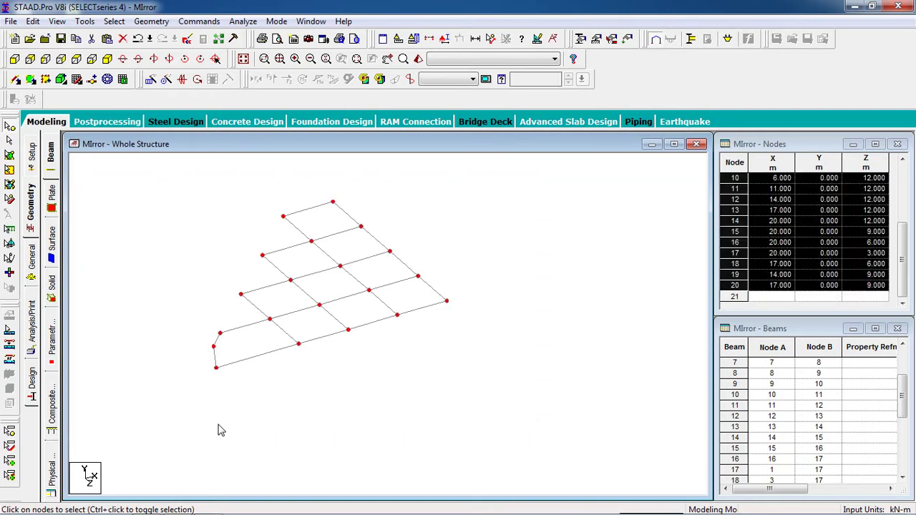
middle_click_drag(220, 430, 251, 432)
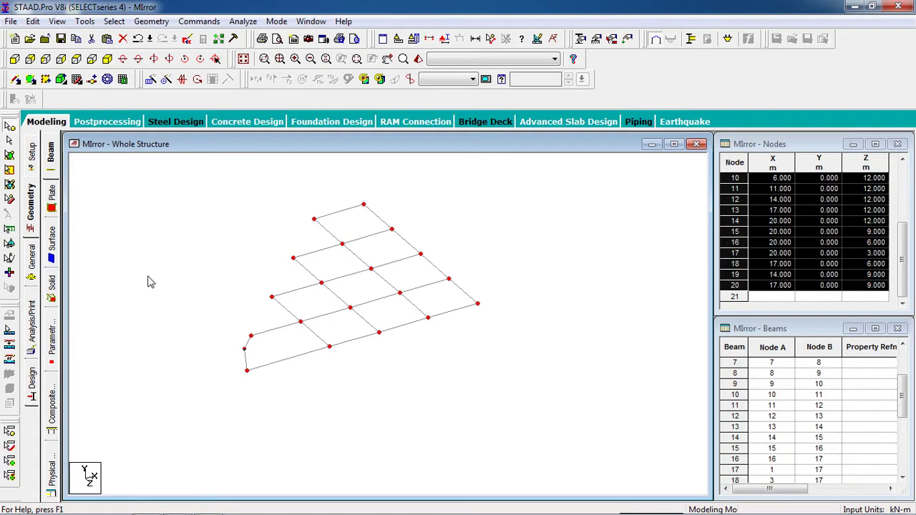
key("ctrl+v")
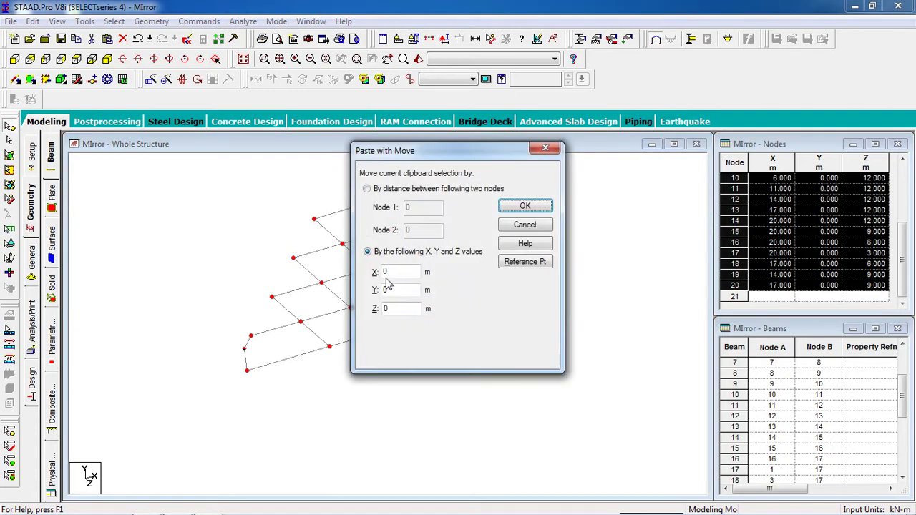
key("Tab")
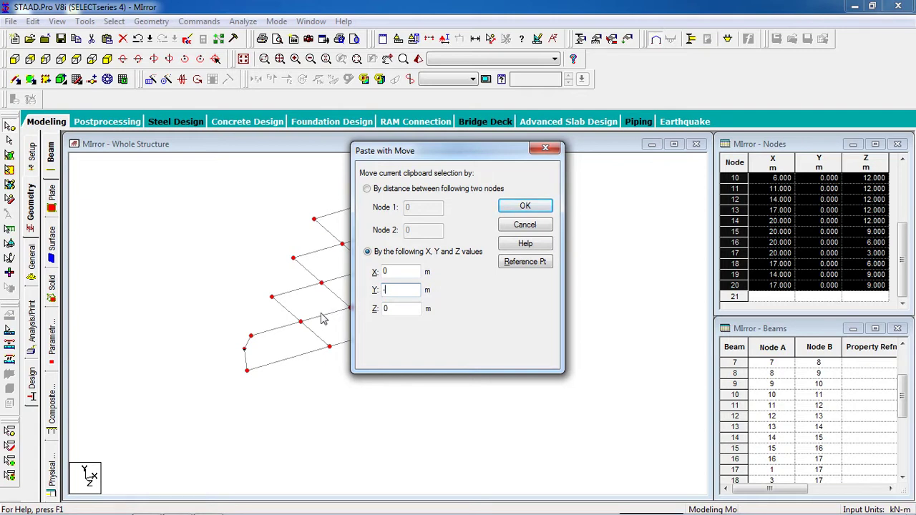
left_click(543, 208)
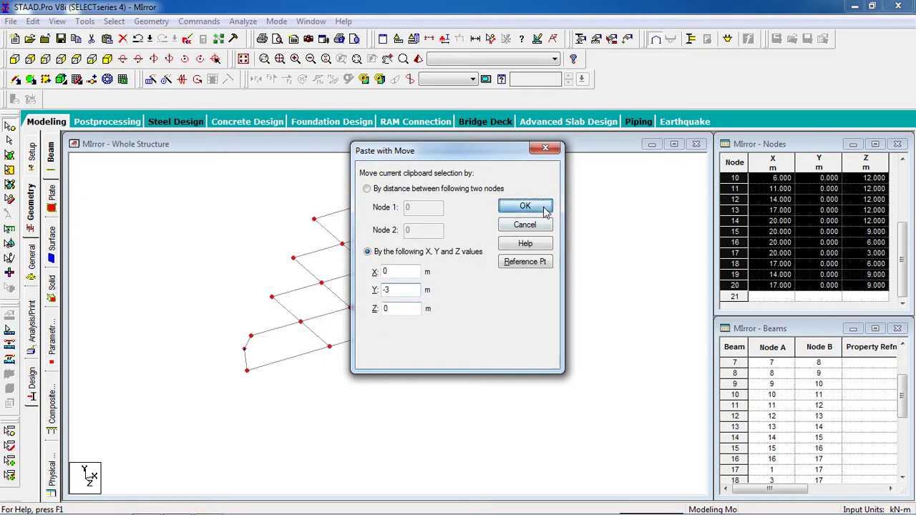
left_click(533, 331)
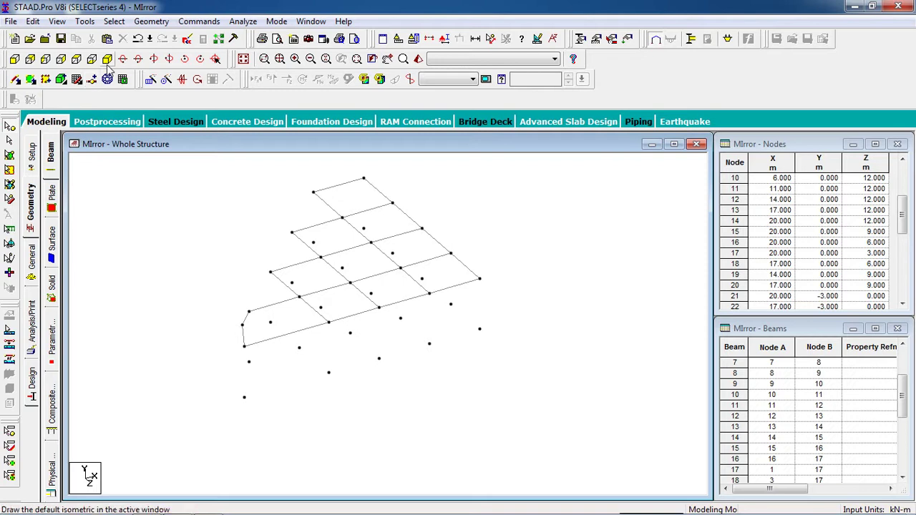
Step: Select every node on both levels and connect beams along the Y axis to create the columns
left_click_drag(678, 167, 181, 447)
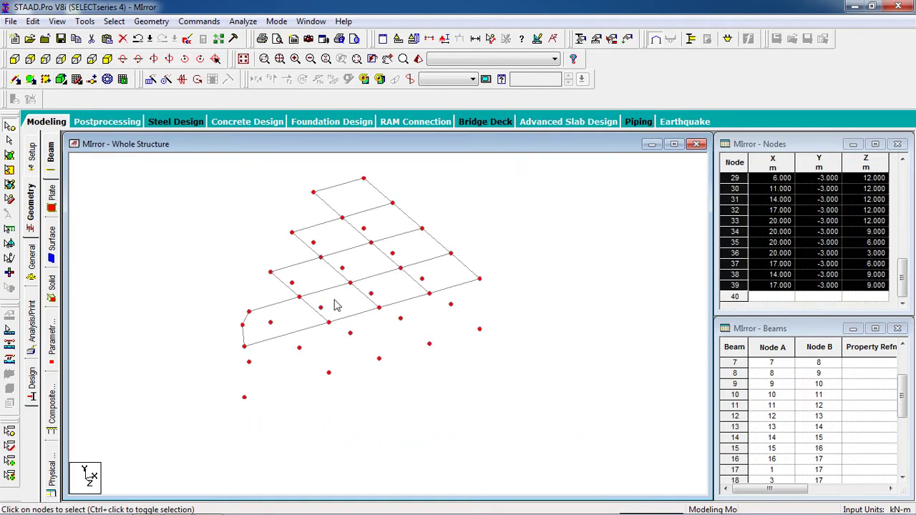
left_click(148, 22)
mouse_move(250, 155)
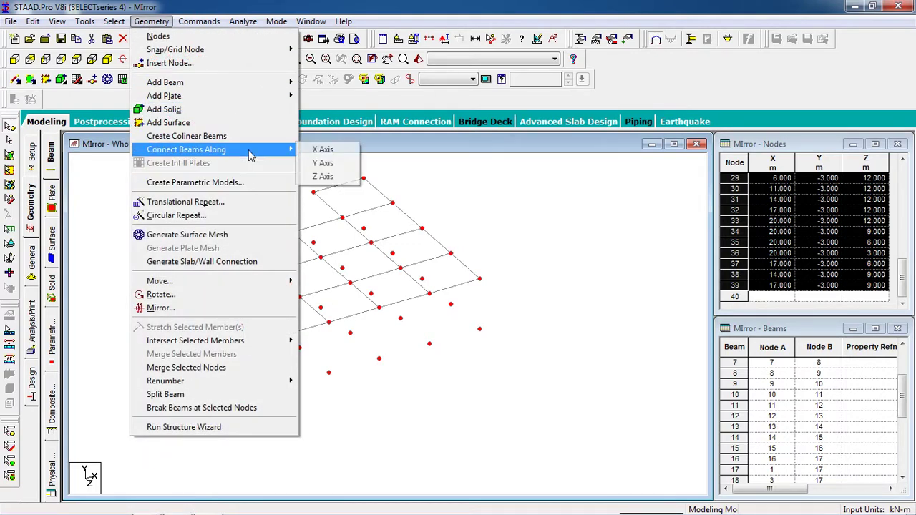
left_click(323, 163)
left_click(507, 293)
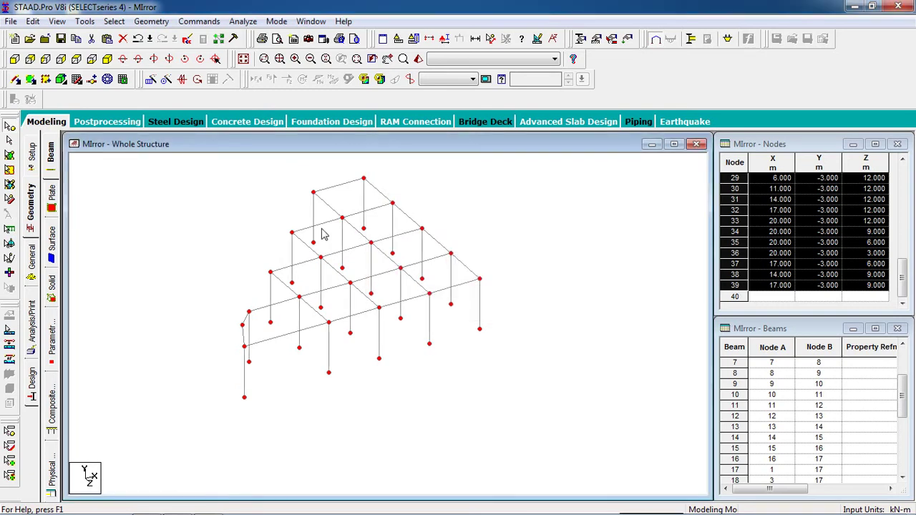
left_click(549, 278)
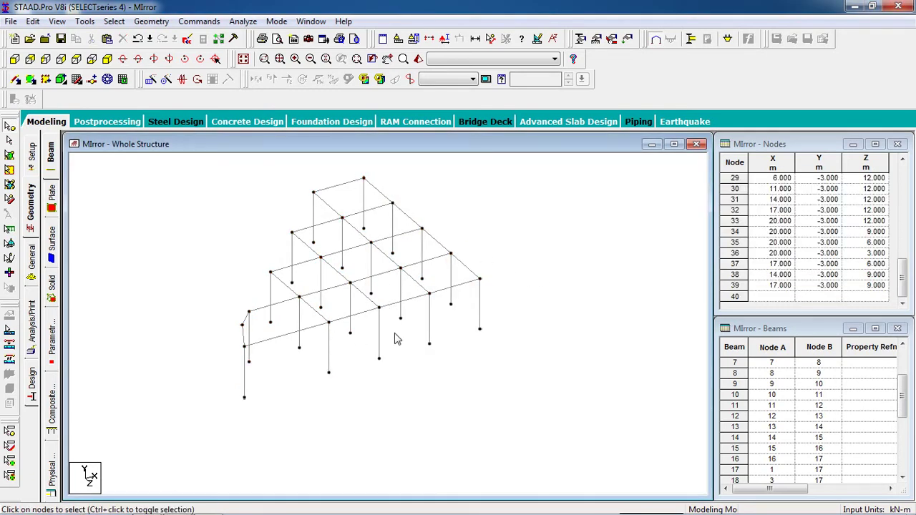
Step: Define a rectangular concrete section with YD 0.5 m and ZD 0.5 m
scroll(405, 347, "down", 2)
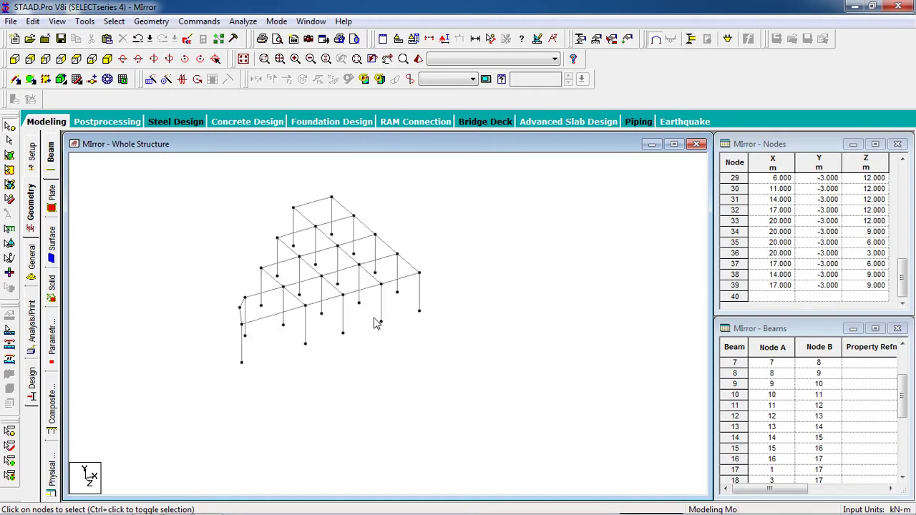
left_click(580, 39)
left_click_drag(52, 33, 674, 112)
left_click(787, 276)
left_click(279, 160)
left_click_drag(333, 133, 538, 144)
double_click(704, 230)
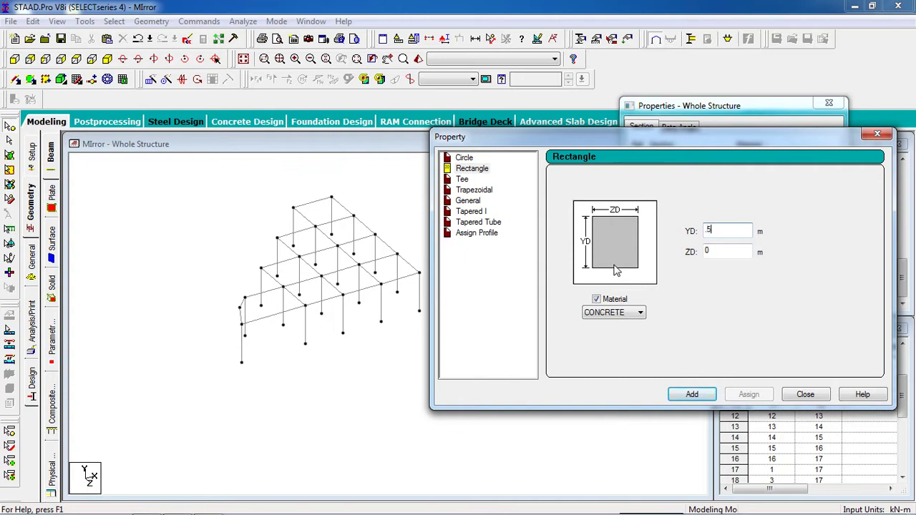
type(".5")
left_click(691, 395)
Step: Add a second rectangular concrete section with YD 0.4 m and ZD 0.3 m
double_click(724, 233)
key("BackSpace")
key("Tab")
key("BackSpace")
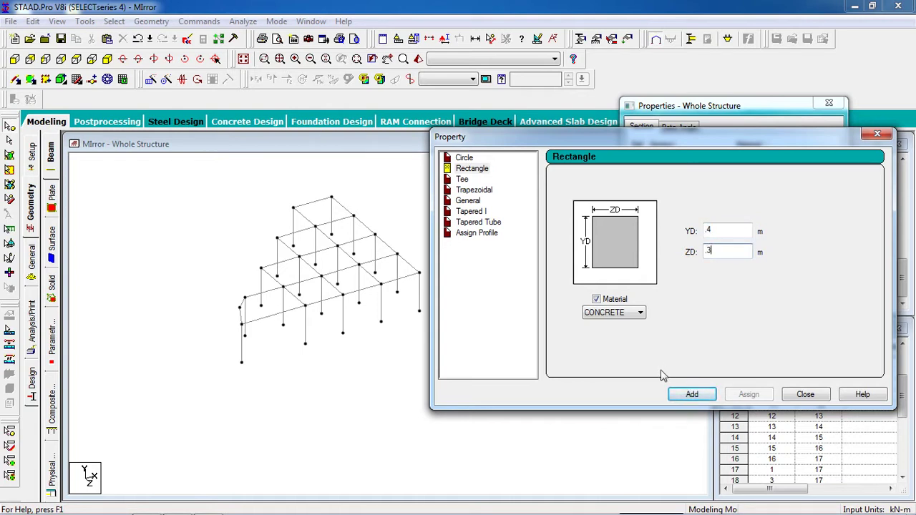
left_click(708, 400)
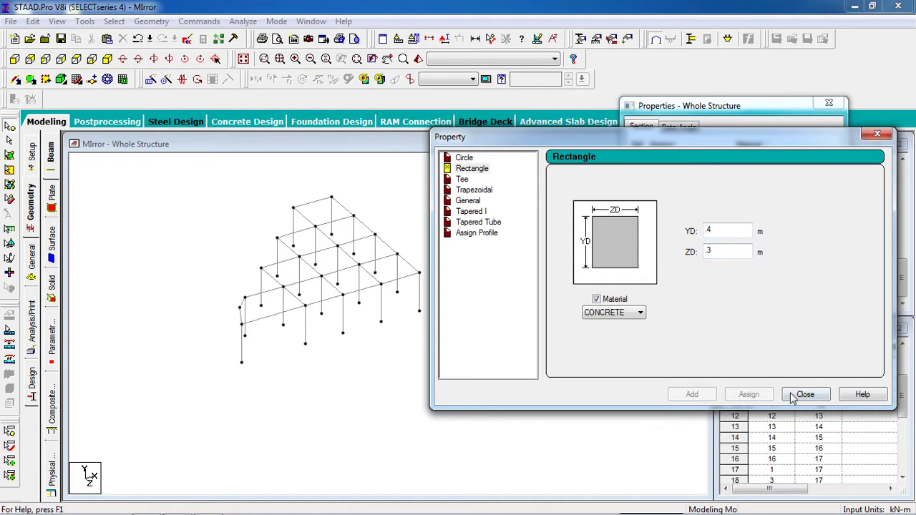
left_click(803, 394)
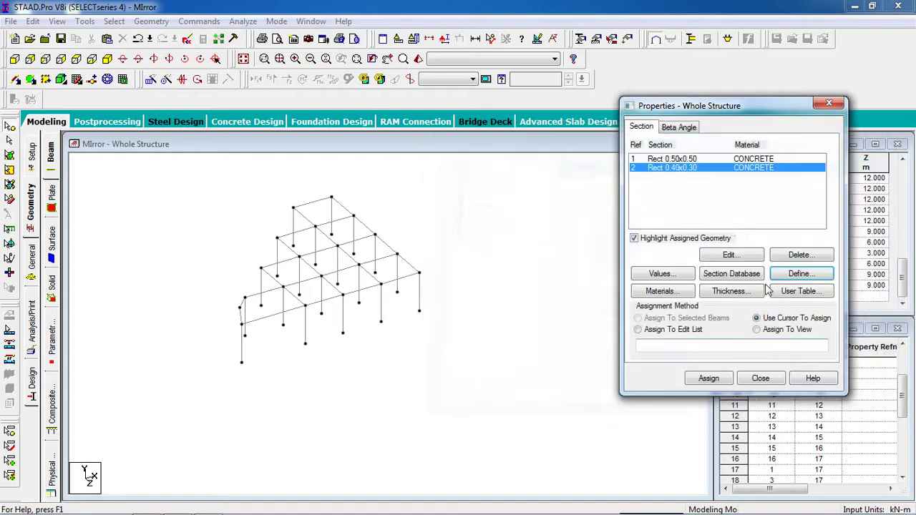
Step: Assign the Rect 0.50x0.50 section to all beams parallel to Y
left_click(719, 159)
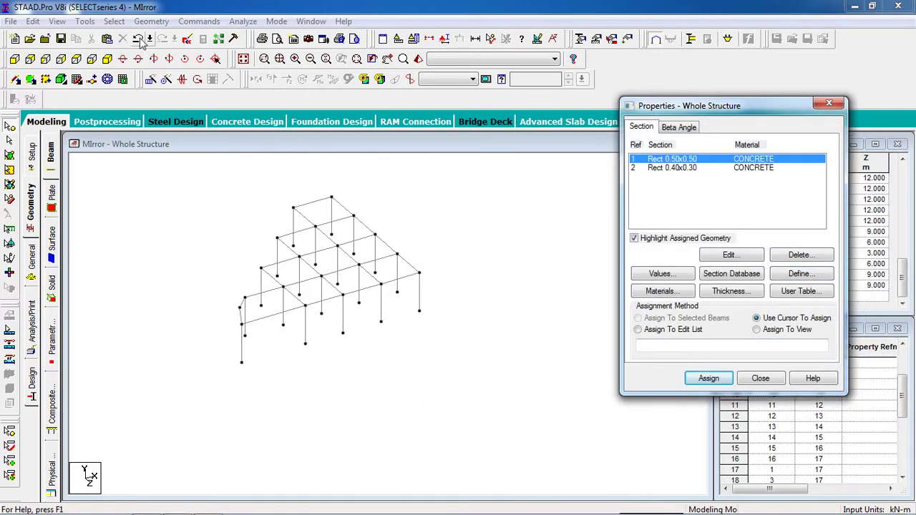
left_click(116, 22)
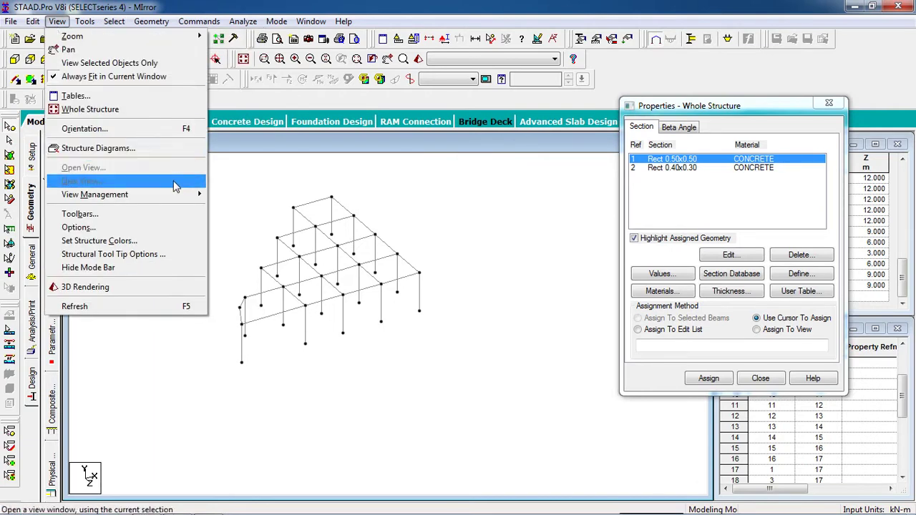
mouse_move(236, 264)
left_click(269, 277)
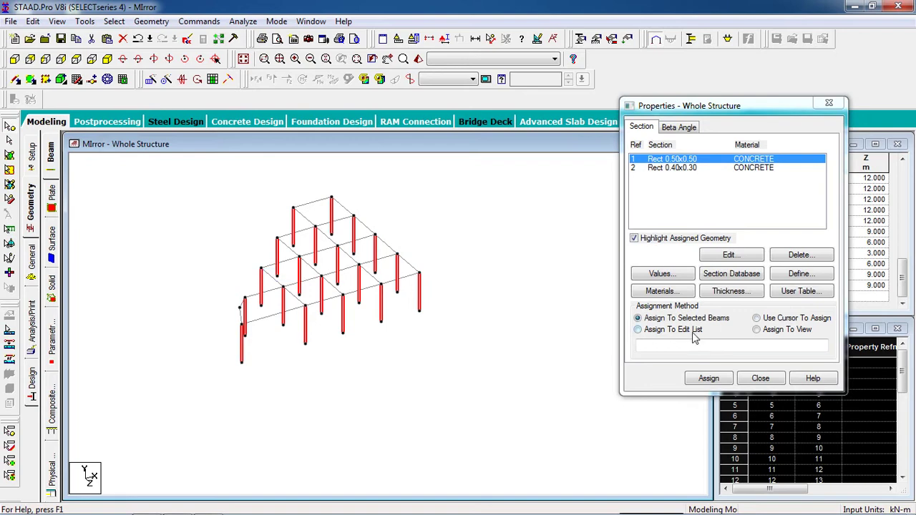
left_click(709, 378)
left_click(791, 281)
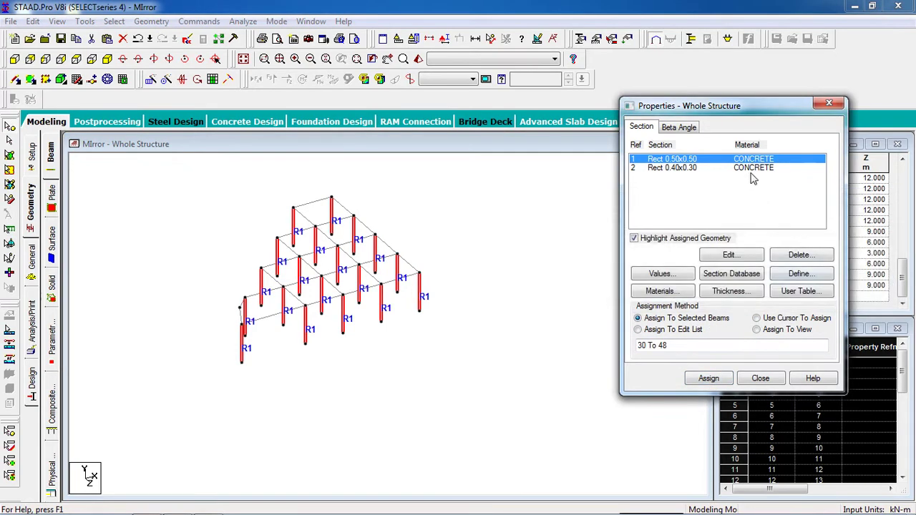
Step: Assign the Rect 0.40x0.30 section to all beams parallel to X and Z plus the two slanted beams at the bent corner
left_click(747, 169)
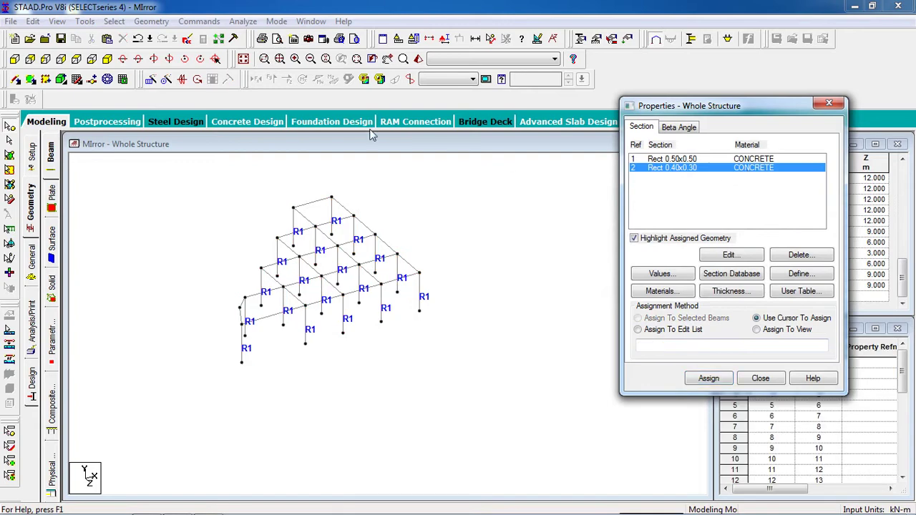
left_click(114, 21)
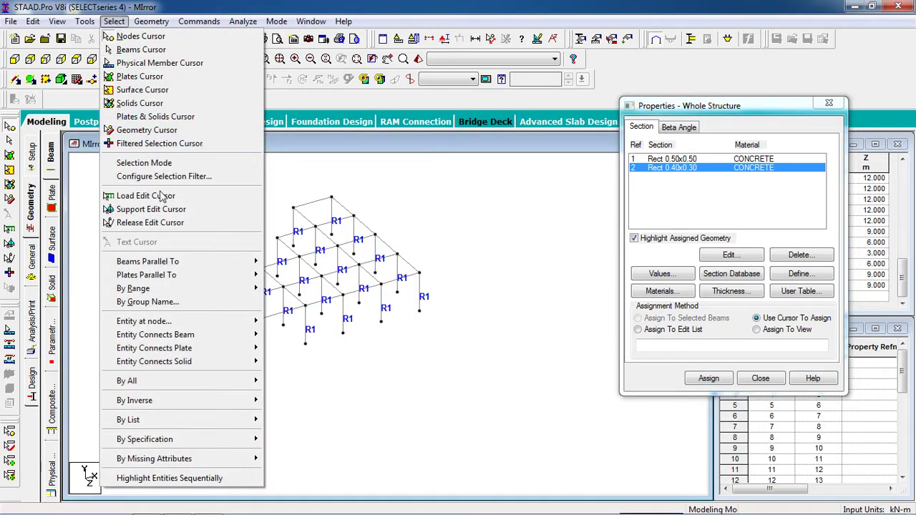
mouse_move(186, 264)
left_click(266, 264)
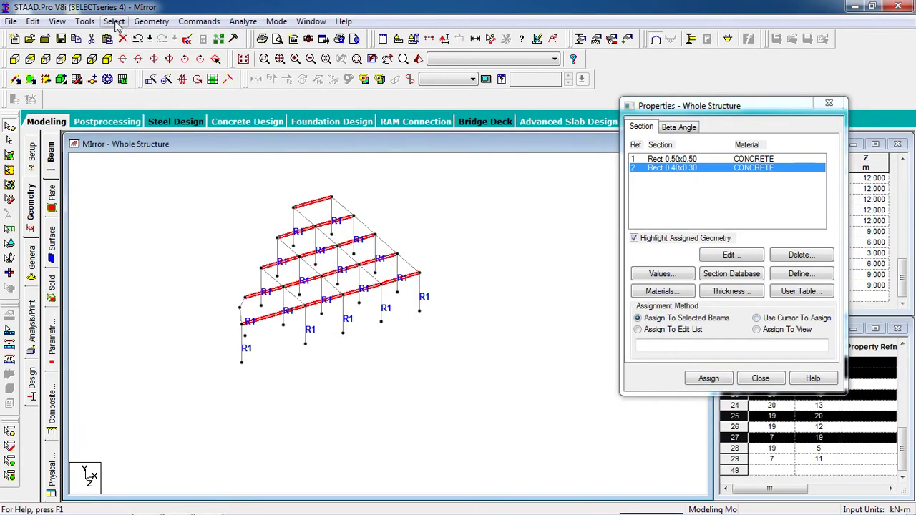
left_click(113, 21)
mouse_move(233, 264)
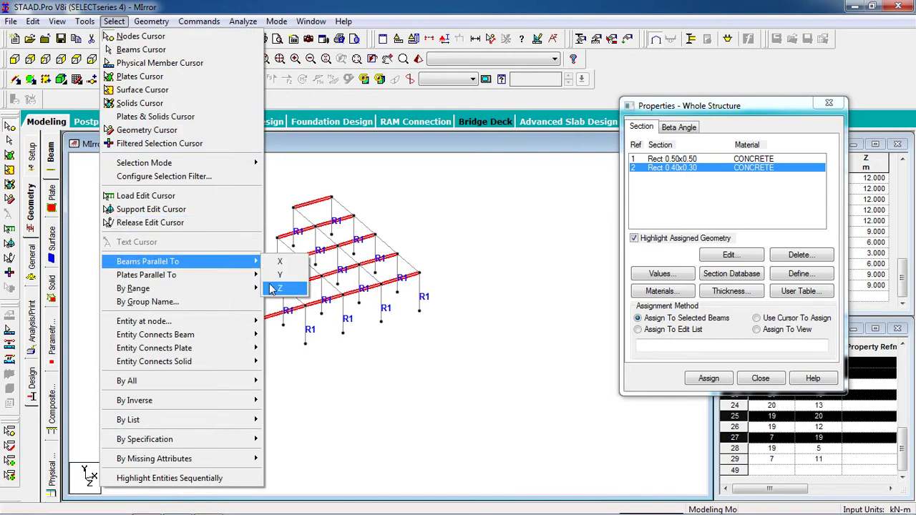
left_click(272, 289)
scroll(189, 342, "up", 2)
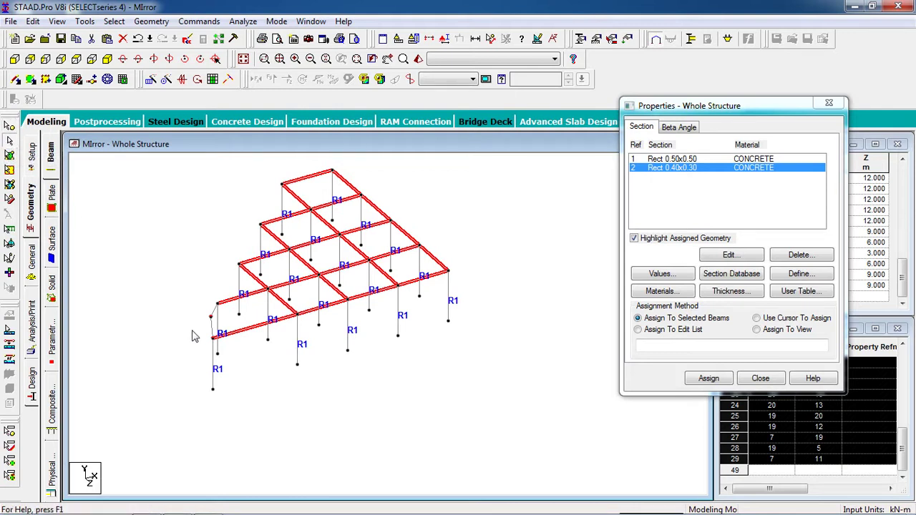
left_click(215, 318)
left_click(724, 382)
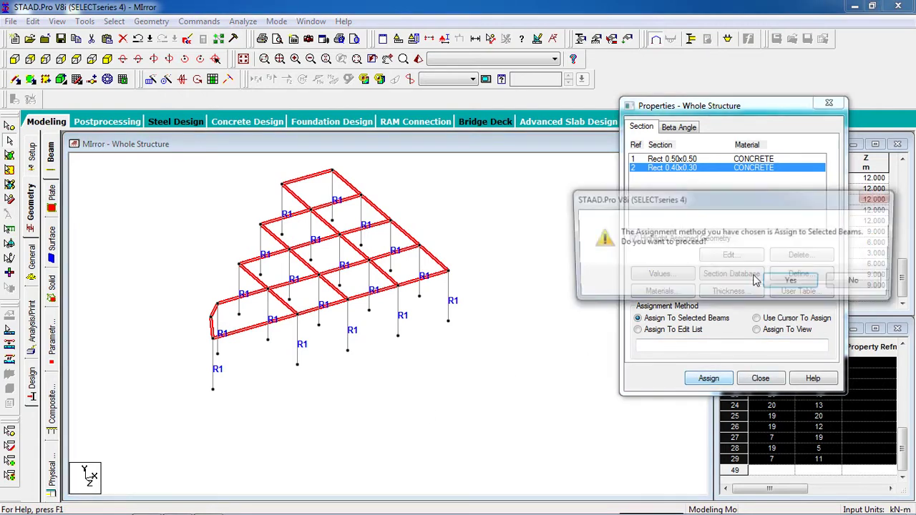
left_click(761, 282)
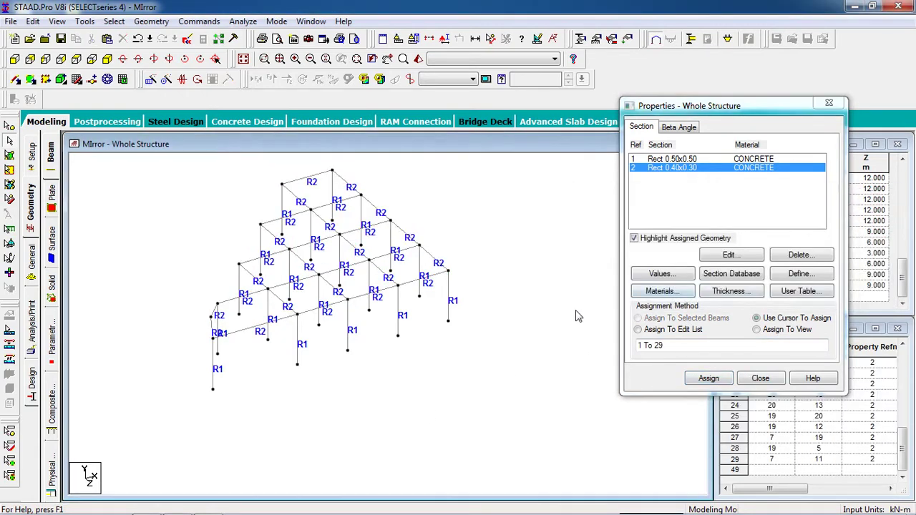
Step: Inspect the frame and its assigned sections in a 3D rendered view from several angles, and close that view
left_click(418, 59)
left_click_drag(490, 363, 566, 276)
left_click_drag(592, 179, 381, 193)
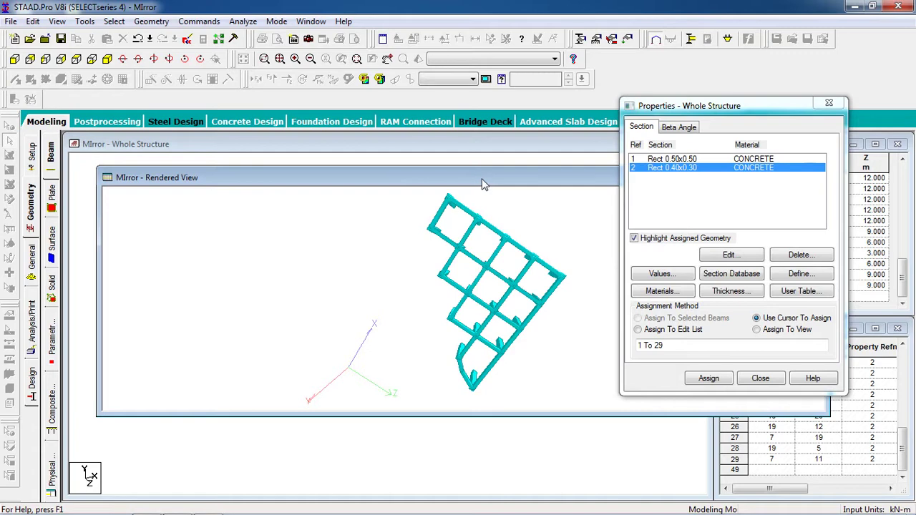
left_click_drag(483, 184, 159, 184)
left_click(509, 177)
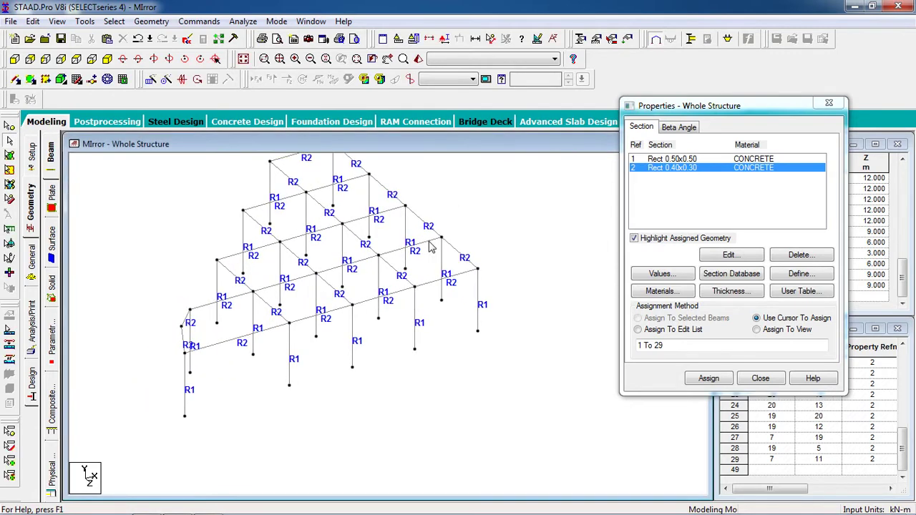
Step: Accept the auto save of the file and display the node numbers on the frame
left_click_drag(505, 258, 493, 276)
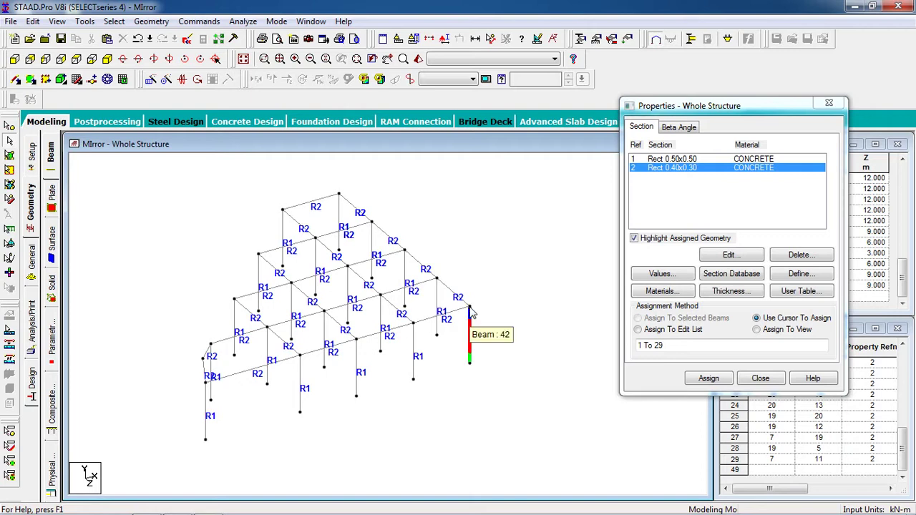
scroll(354, 213, "up", 2)
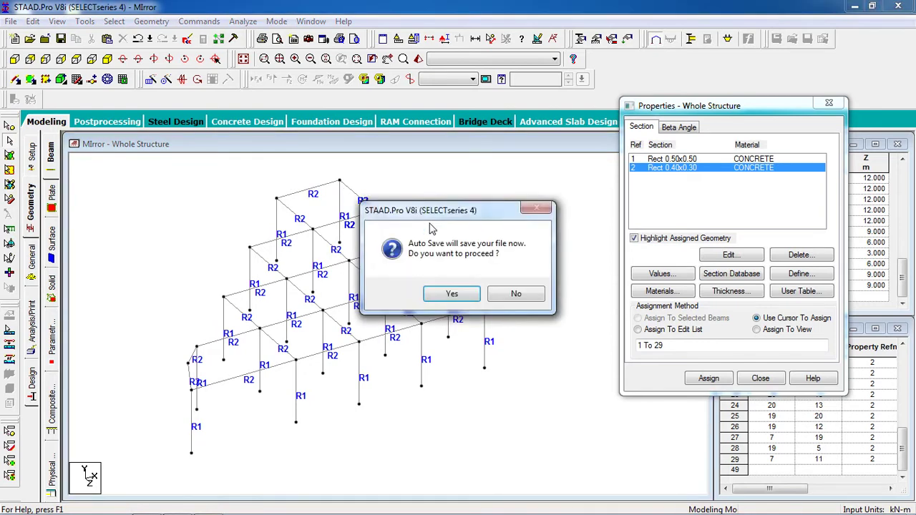
key("Return")
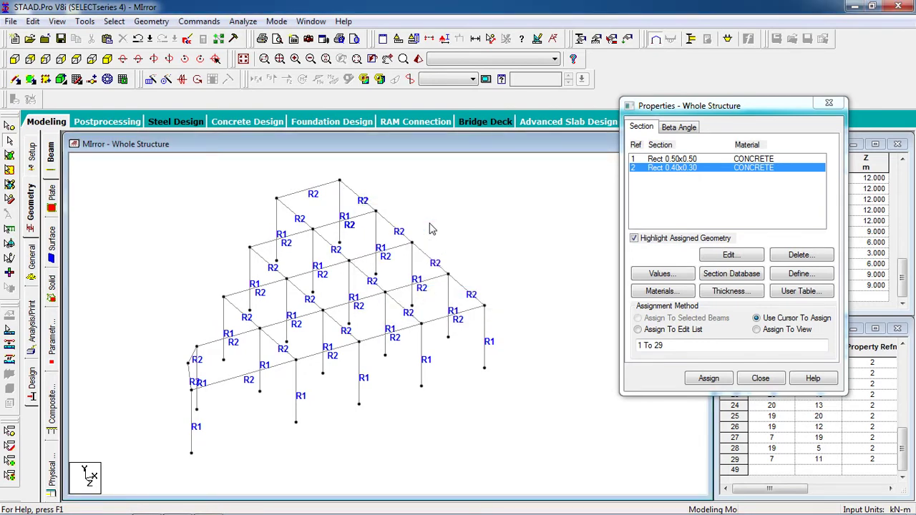
key("shift+n")
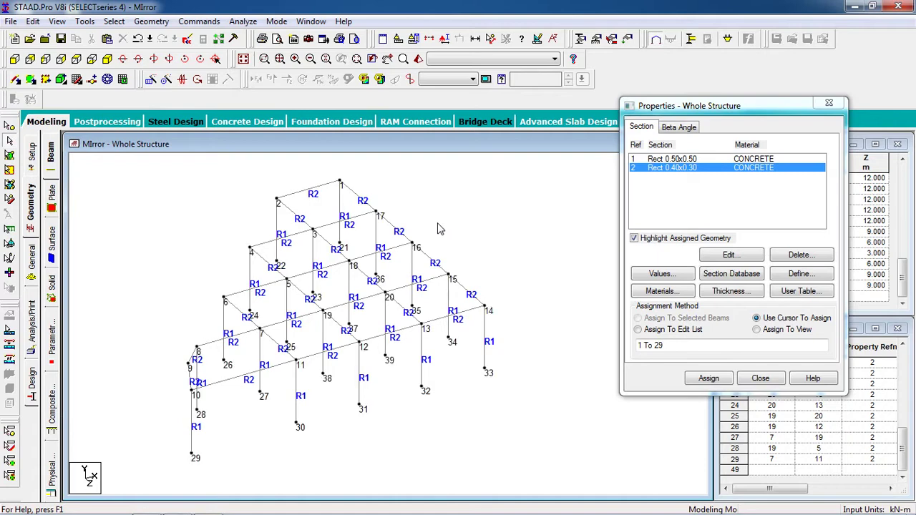
Step: Select all beams and columns except those on the symmetry line through nodes 1, 17, 16, 15 and 14, and close the section properties
scroll(339, 183, "up", 3)
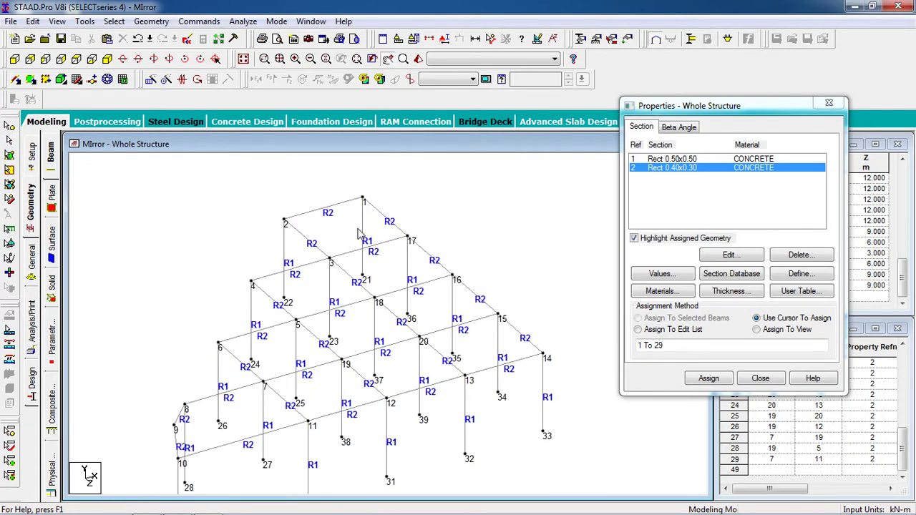
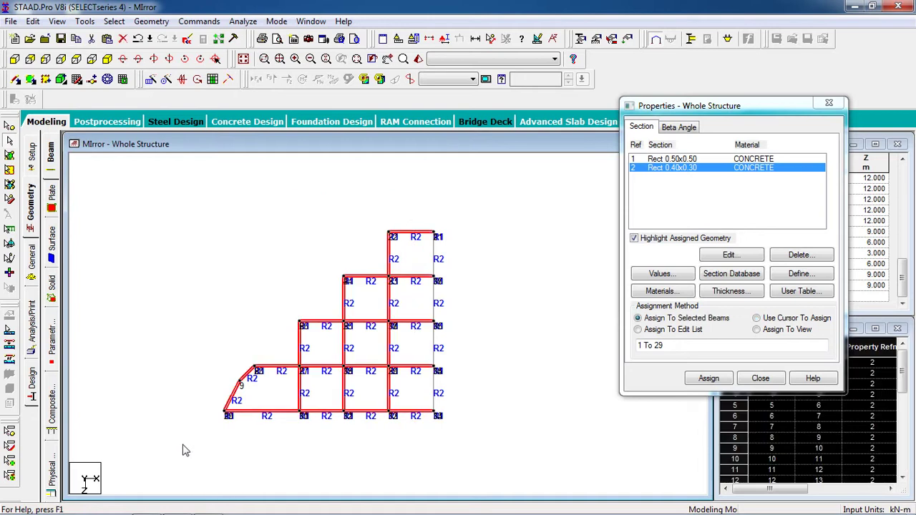
scroll(258, 439, "up", 1)
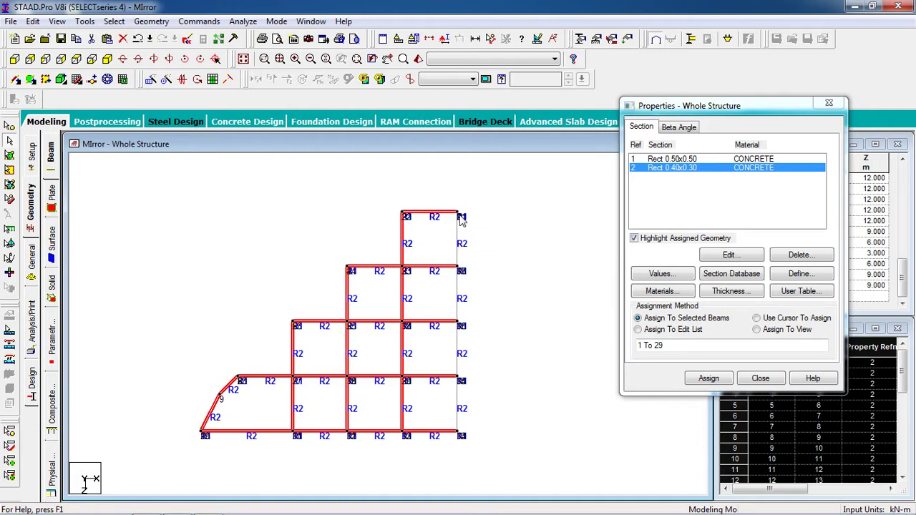
left_click(107, 60)
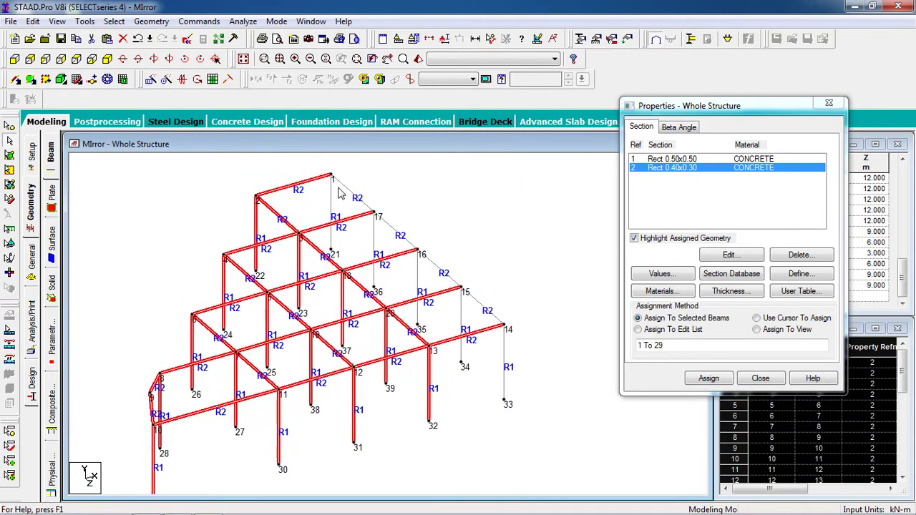
scroll(520, 226, "down", 1)
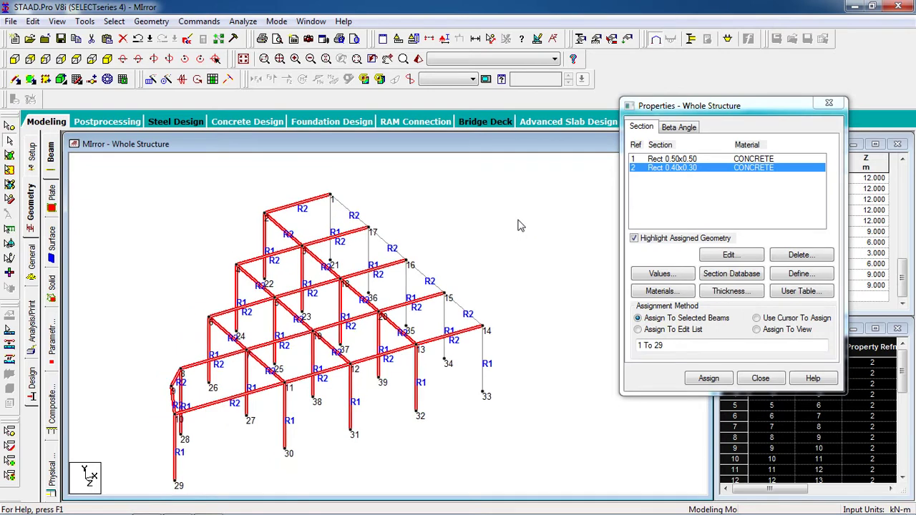
middle_click_drag(485, 255, 497, 236)
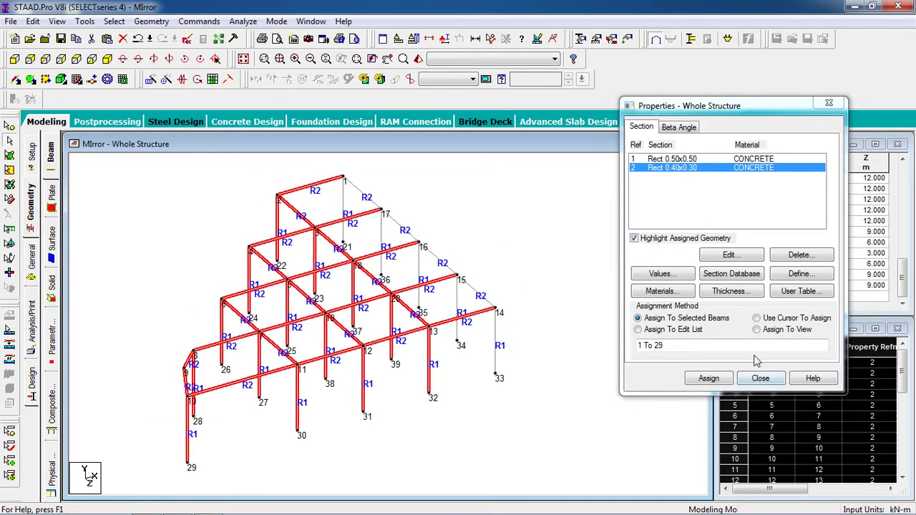
left_click(762, 380)
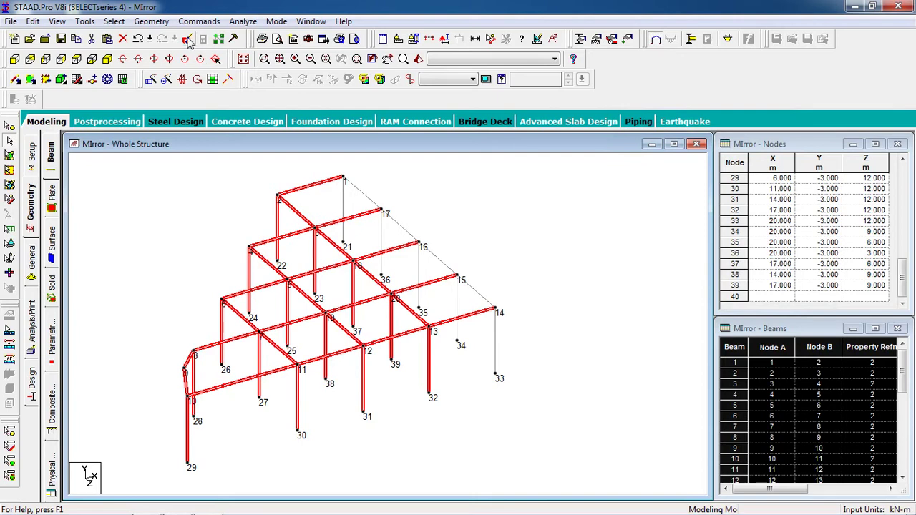
Step: Mirror the selected members as a copy about the Y-Z plane through node 1
left_click(152, 22)
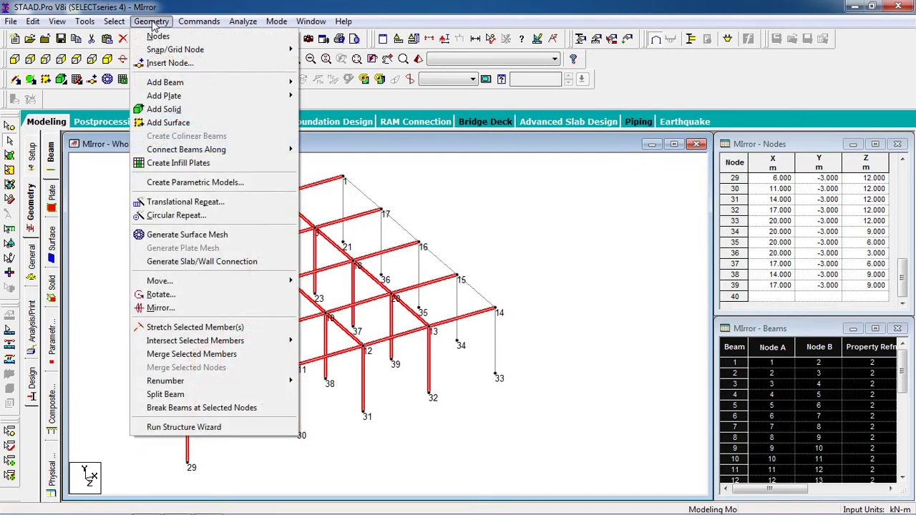
left_click(160, 307)
left_click_drag(345, 170, 568, 174)
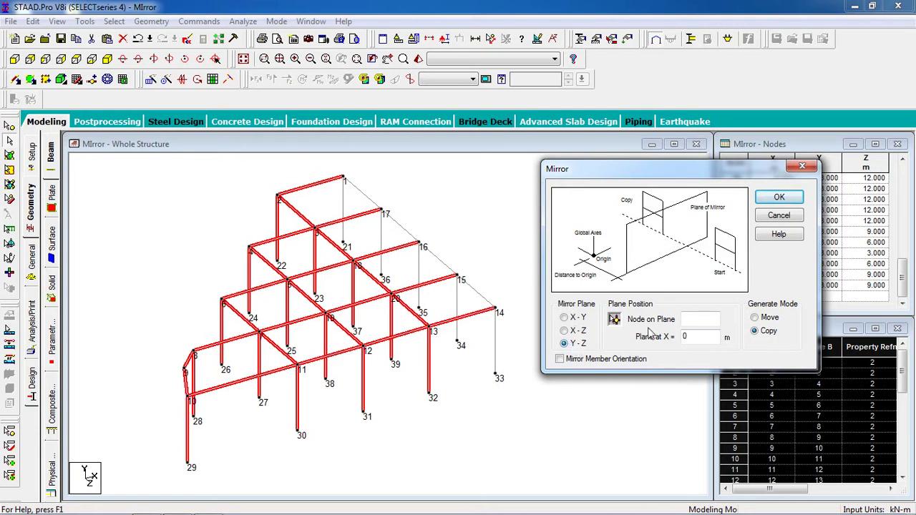
left_click(342, 187)
left_click(779, 198)
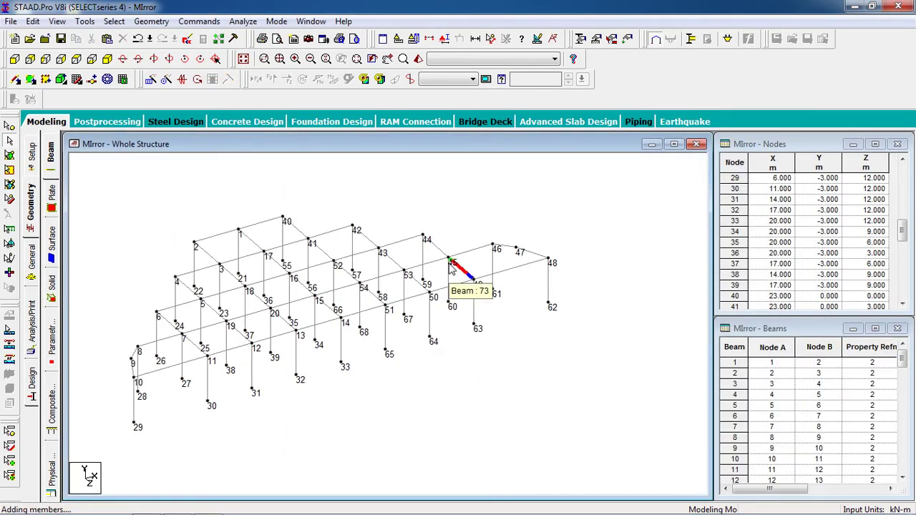
Step: Inspect the mirrored frame in a 3D rendered view and close that view
left_click(418, 58)
left_click_drag(427, 275, 457, 350)
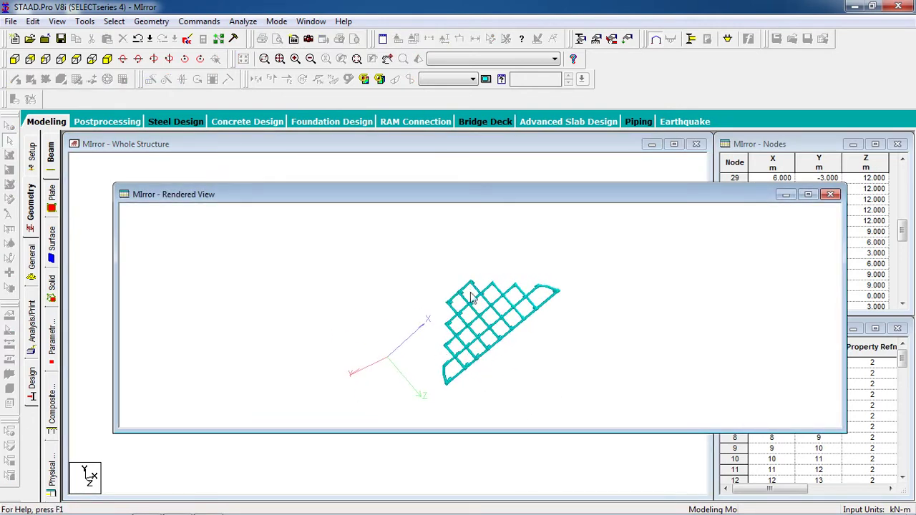
left_click(830, 194)
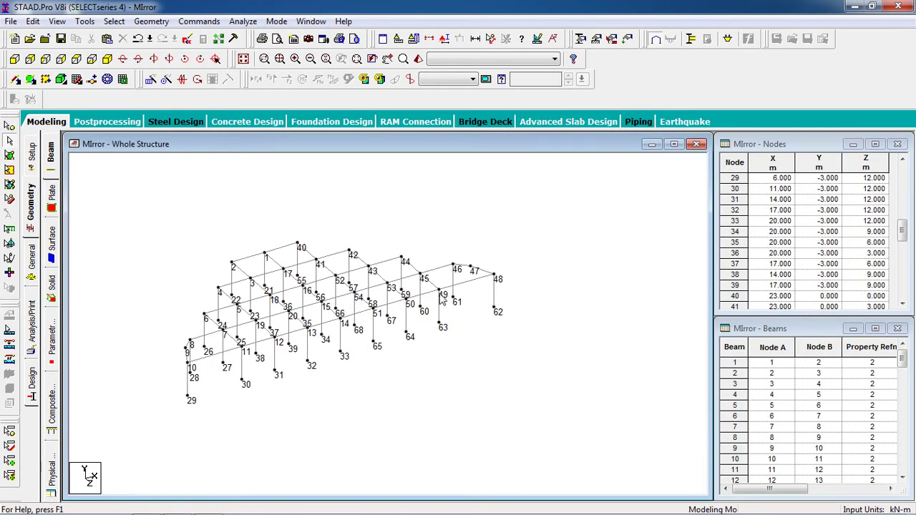
Step: Select all members except the front-row beams and columns between nodes 10 and 48
left_click(77, 59)
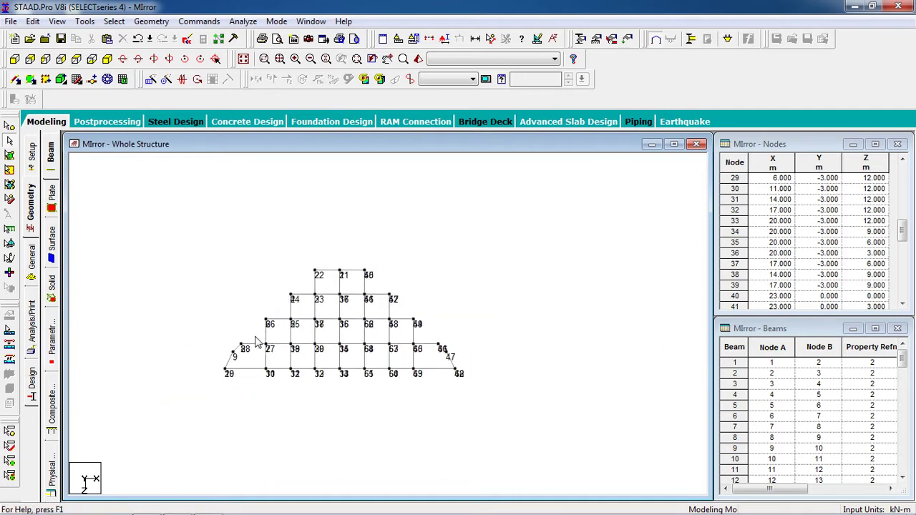
key("ctrl+a")
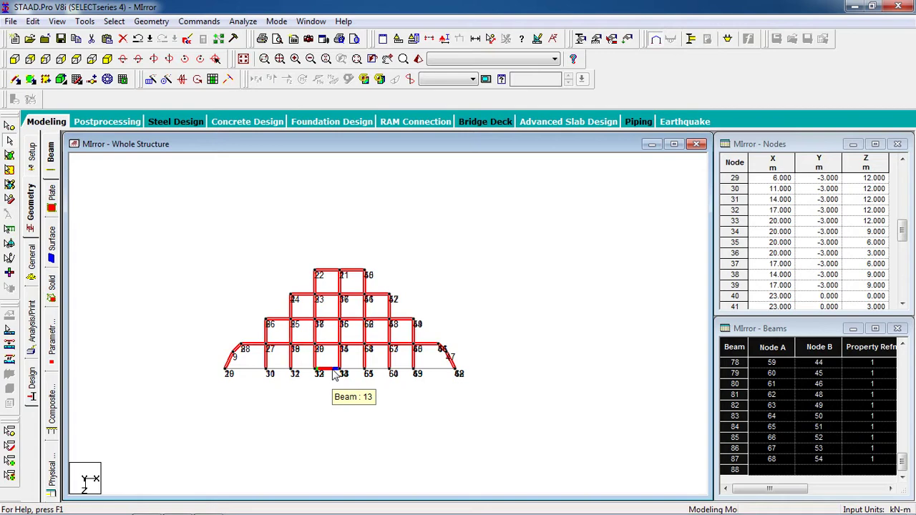
left_click(108, 59)
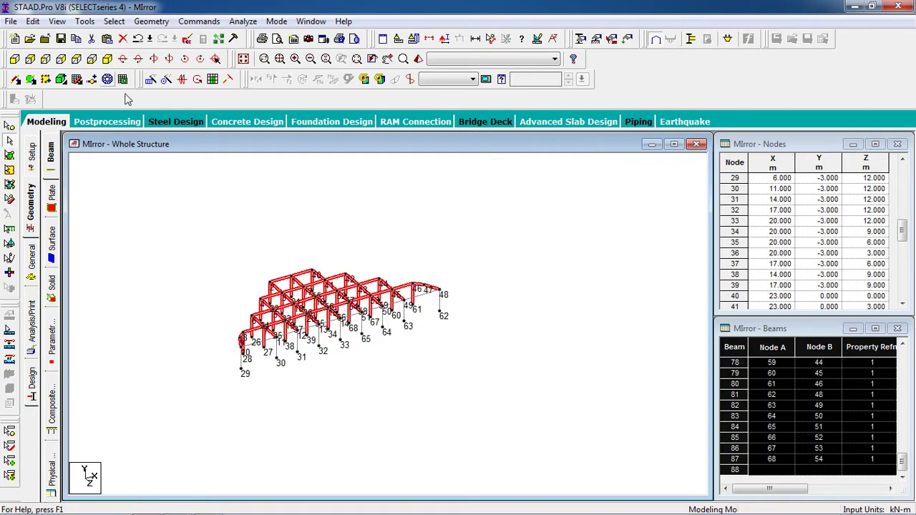
scroll(268, 300, "up", 1)
scroll(592, 285, "up", 1)
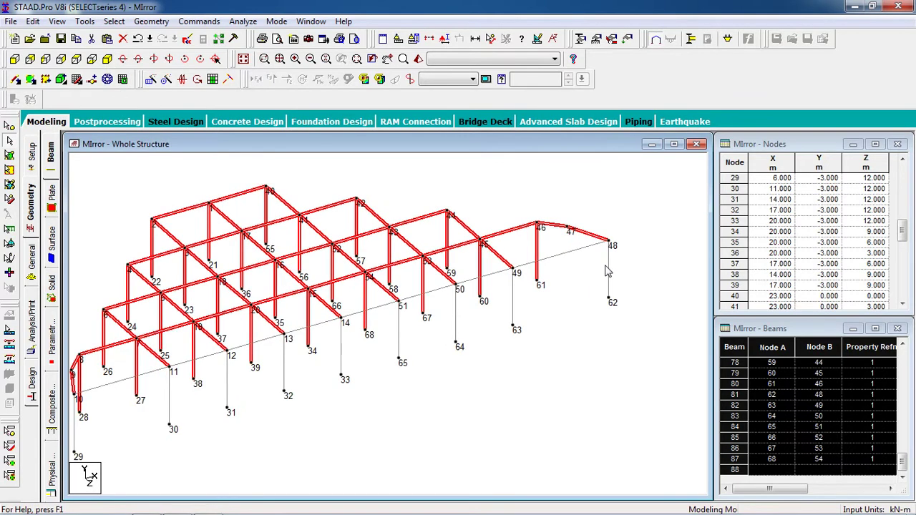
middle_click_drag(565, 299, 595, 298)
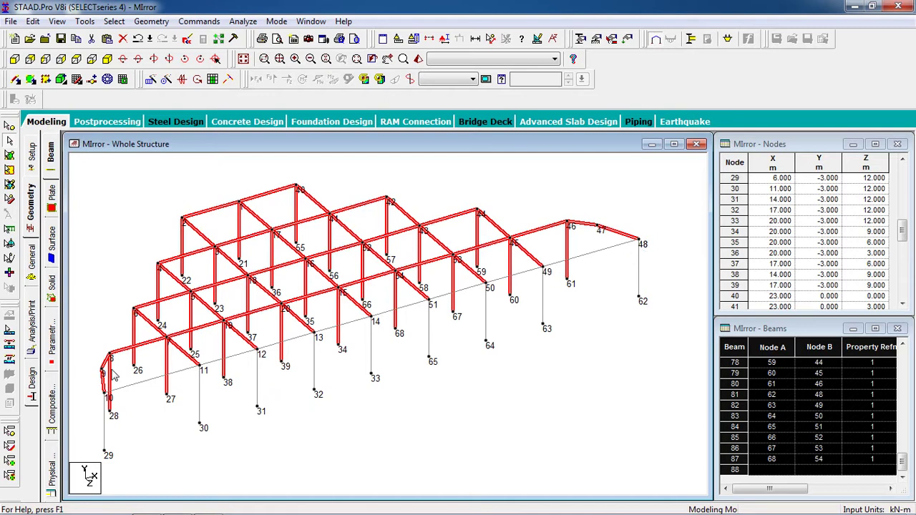
scroll(543, 347, "down", 1)
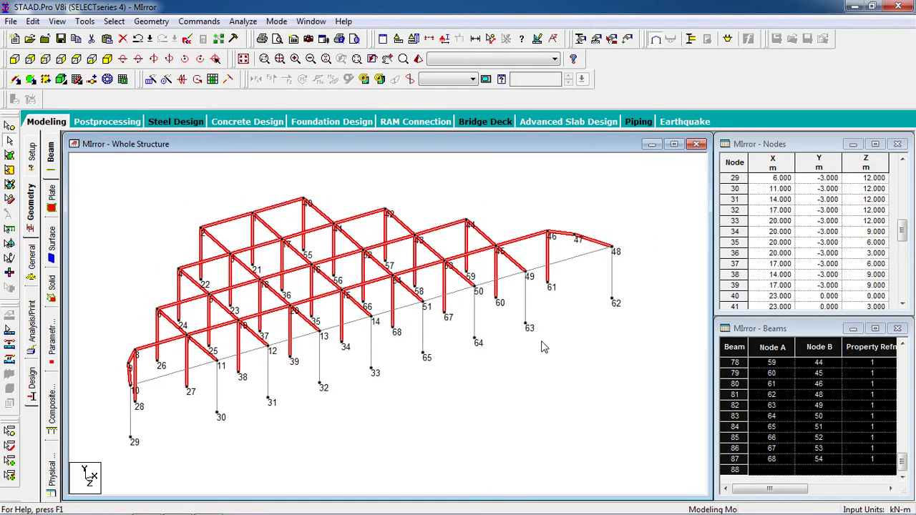
scroll(622, 255, "down", 1)
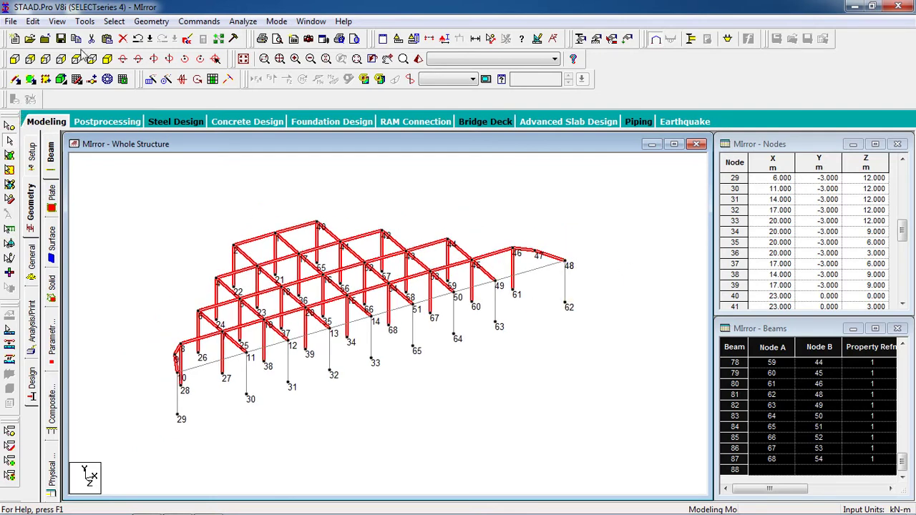
Step: Mirror the selected members as a copy about the X-Y plane through node 48
left_click(151, 23)
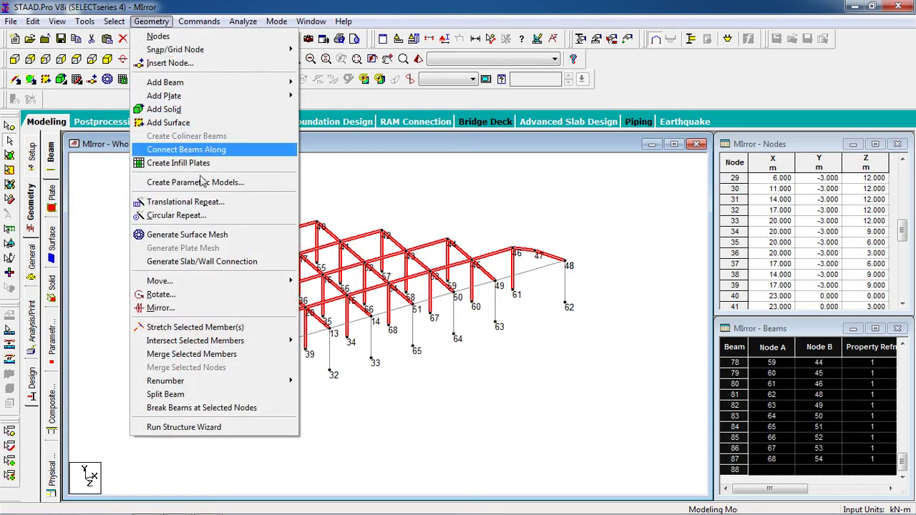
left_click(209, 308)
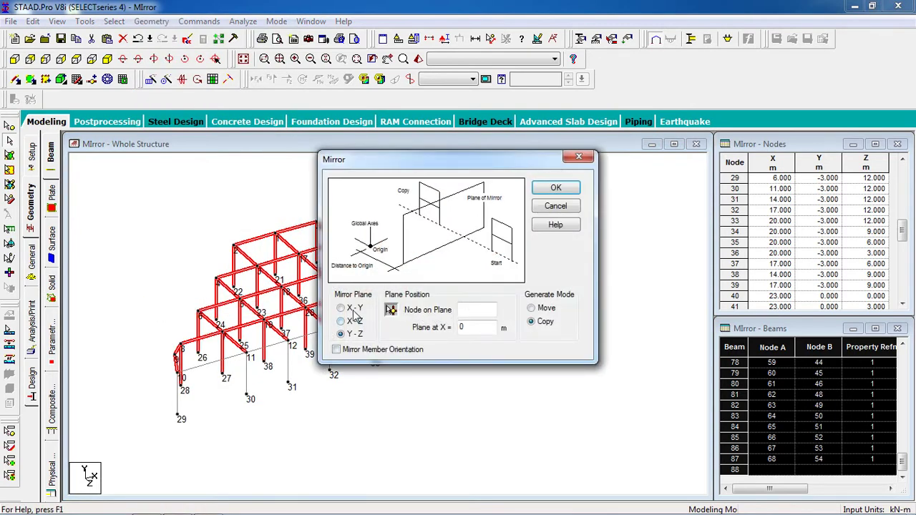
left_click_drag(365, 166, 441, 201)
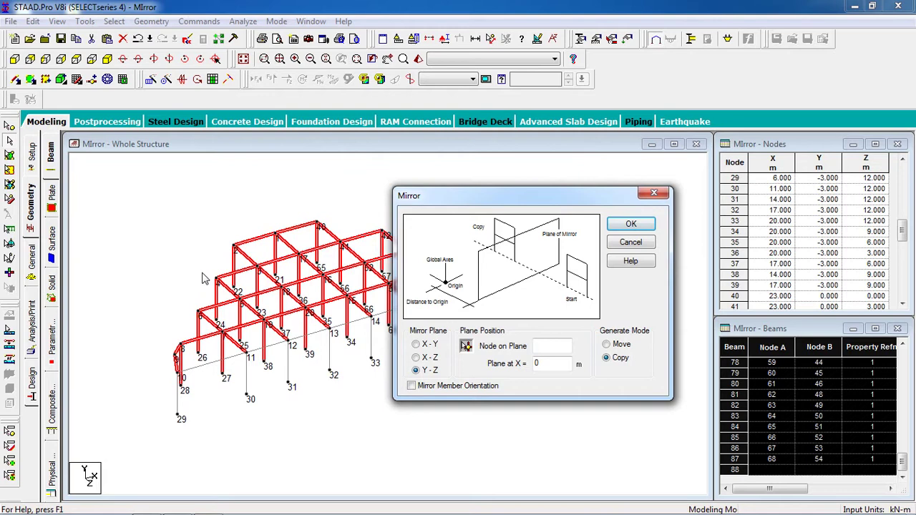
left_click(416, 357)
left_click(416, 344)
left_click_drag(531, 199, 342, 204)
type("48")
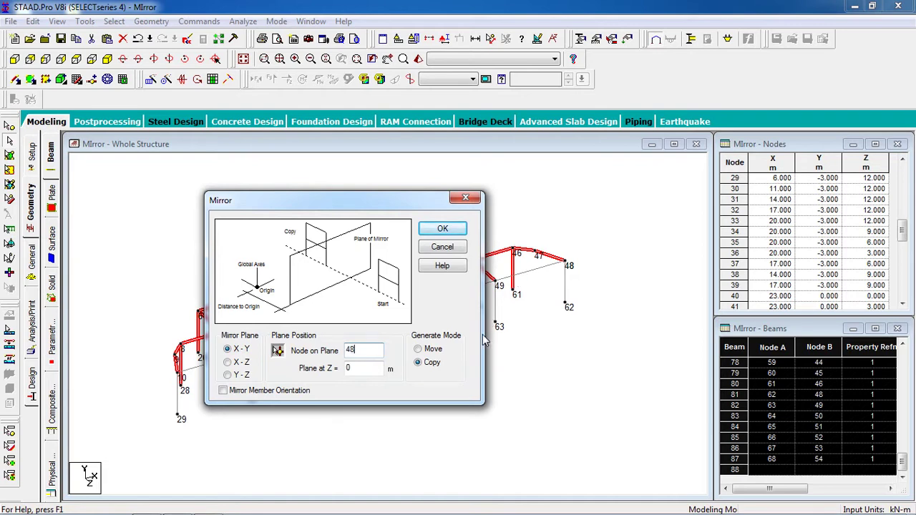
left_click(431, 229)
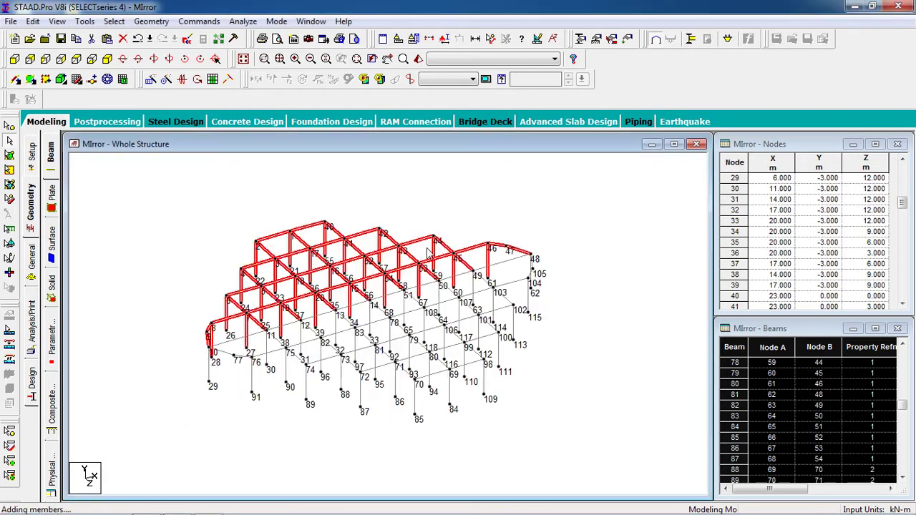
Step: Inspect the fully mirrored structure in a 3D rendered view and close that view
scroll(469, 344, "up", 1)
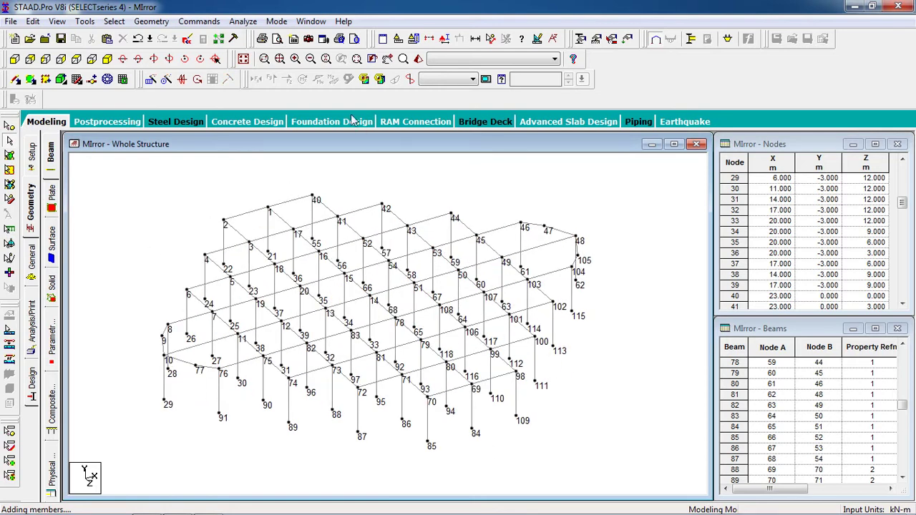
left_click(419, 59)
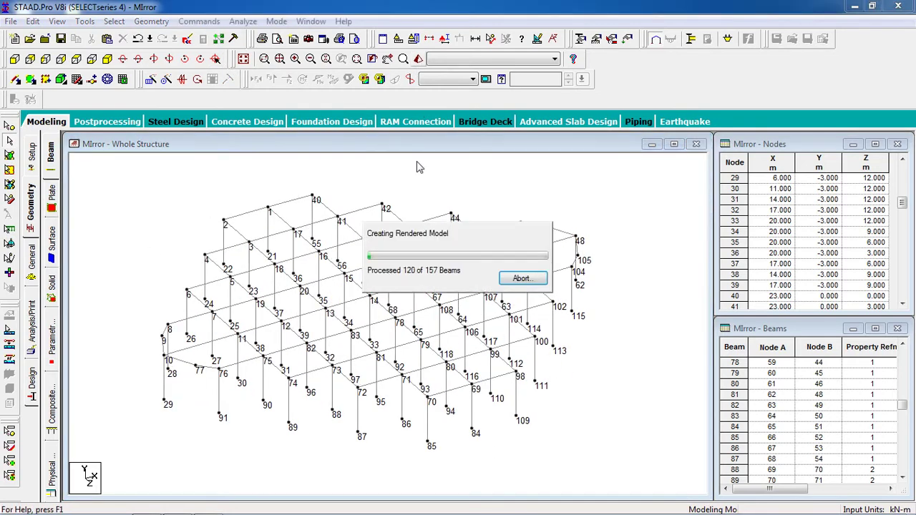
left_click_drag(486, 315, 489, 379)
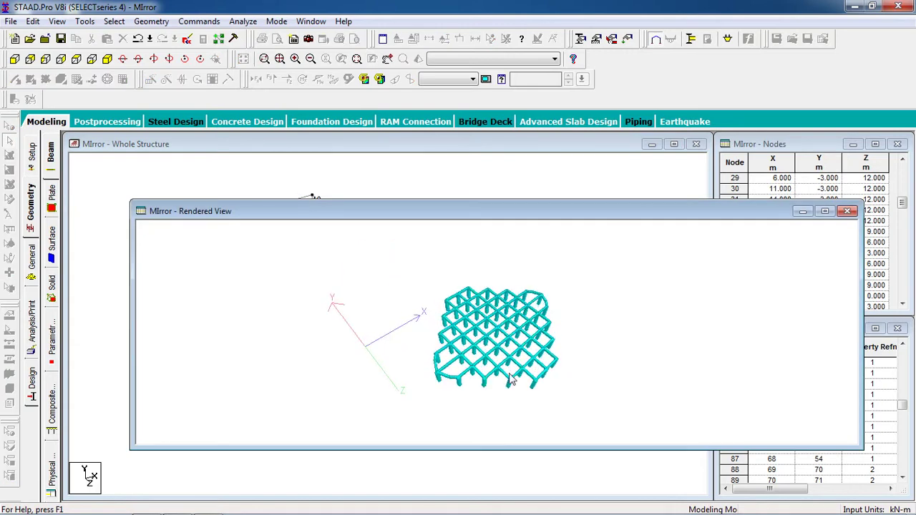
left_click(847, 211)
scroll(422, 267, "down", 1)
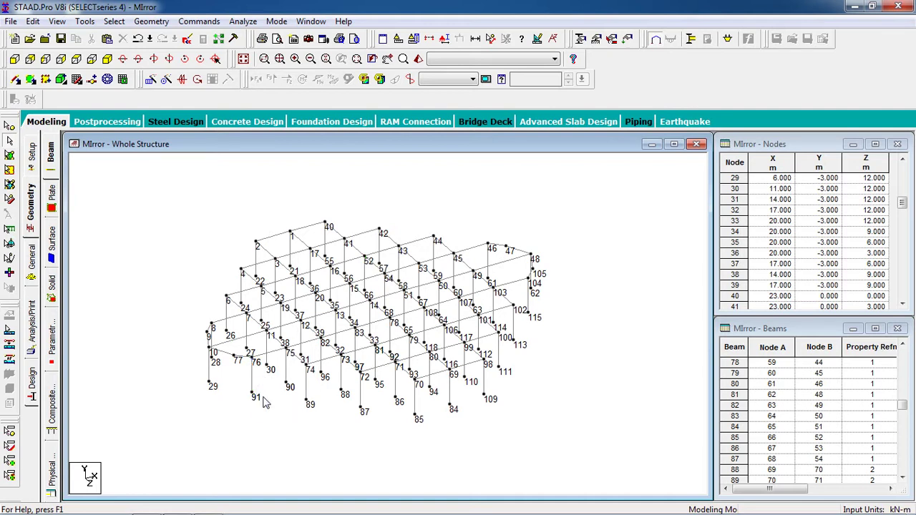
left_click(15, 59)
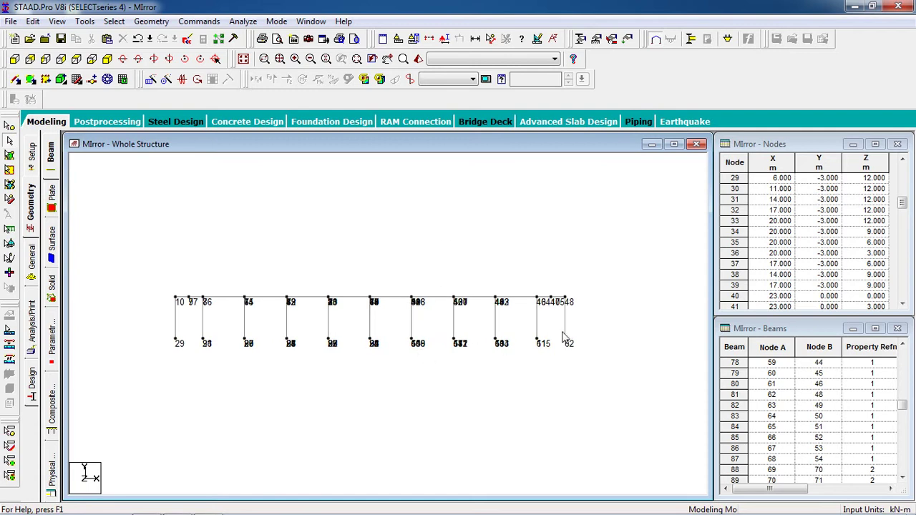
left_click_drag(602, 276, 151, 396)
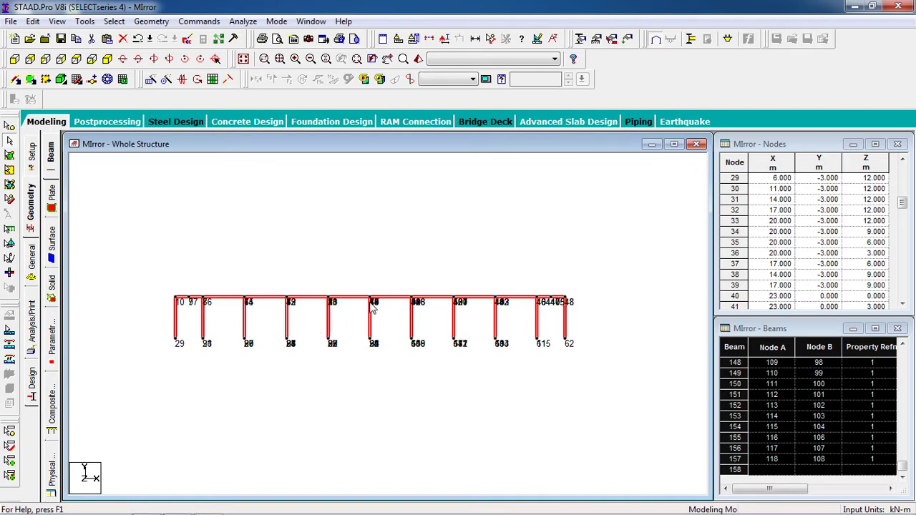
left_click(354, 269)
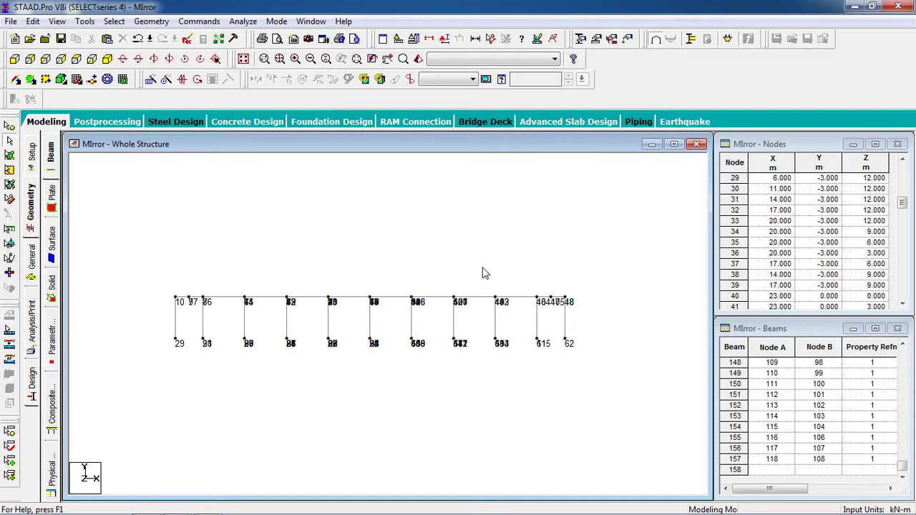
left_click(108, 59)
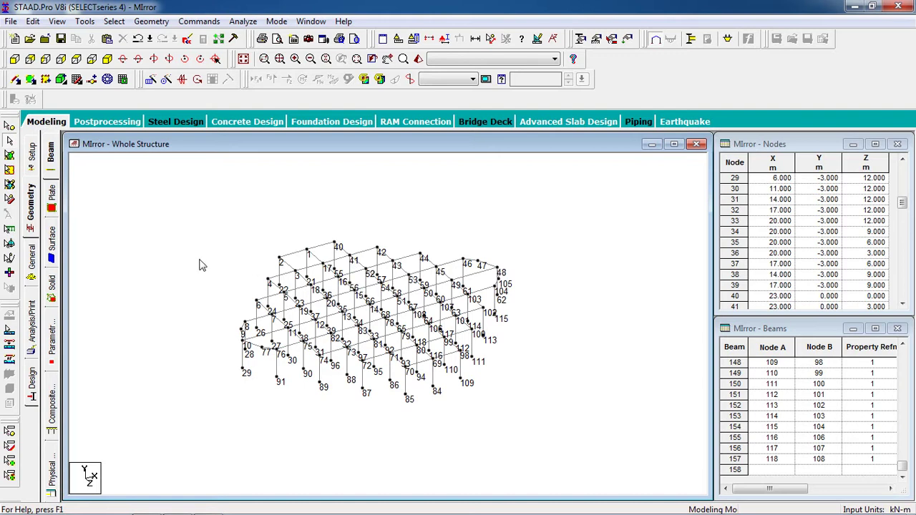
Step: Select all members of the structure and try to copy them to the clipboard
left_click(9, 201)
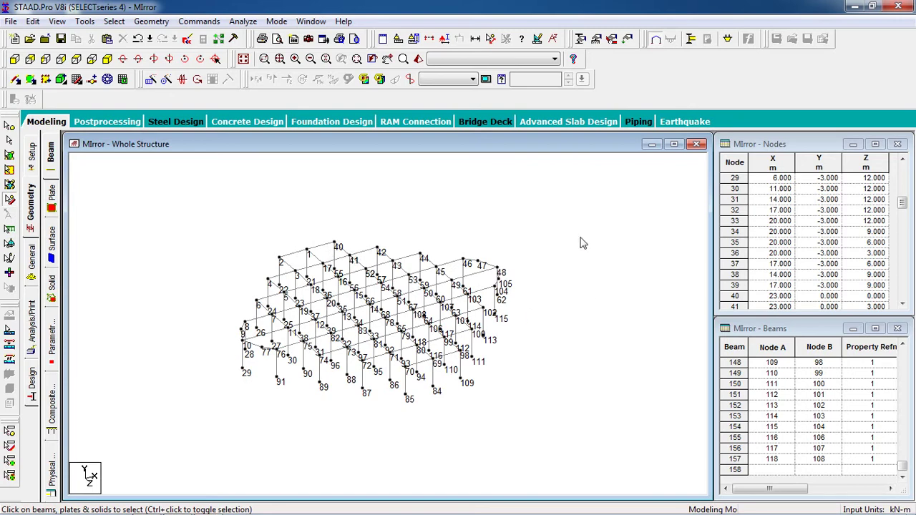
key("ctrl+a")
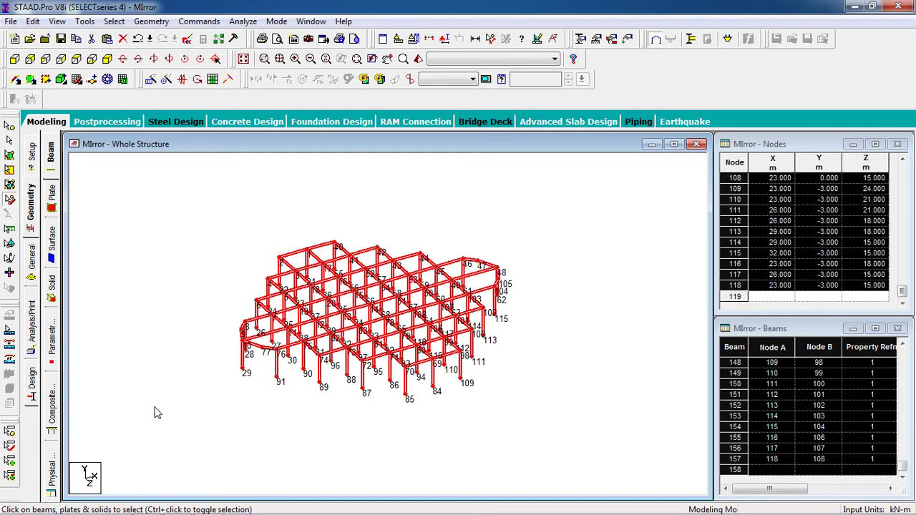
key("ctrl+c")
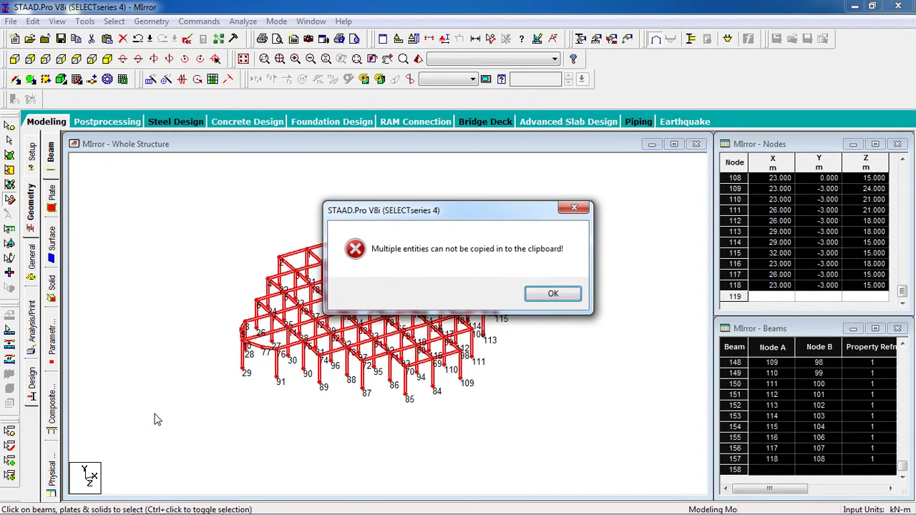
left_click(551, 295)
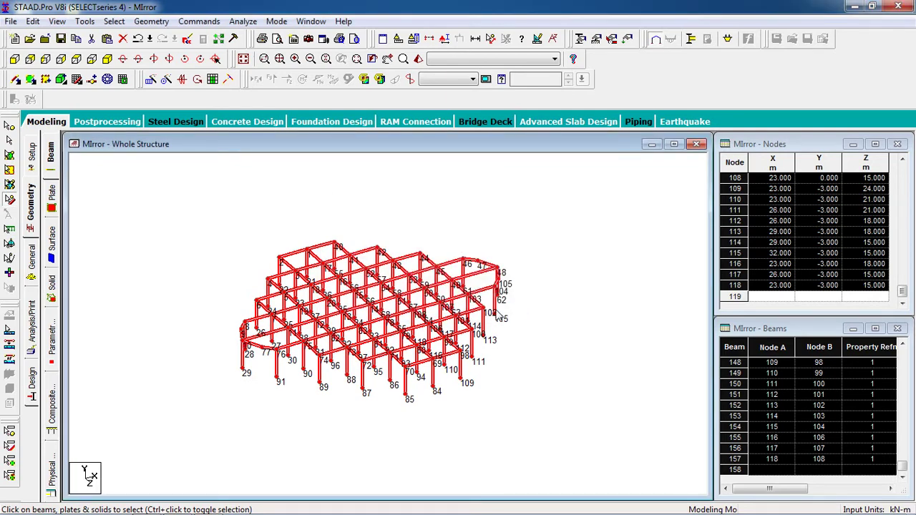
Step: Repeat the whole structure translationally along global Y in 2 steps with 3 m spacing
left_click(152, 80)
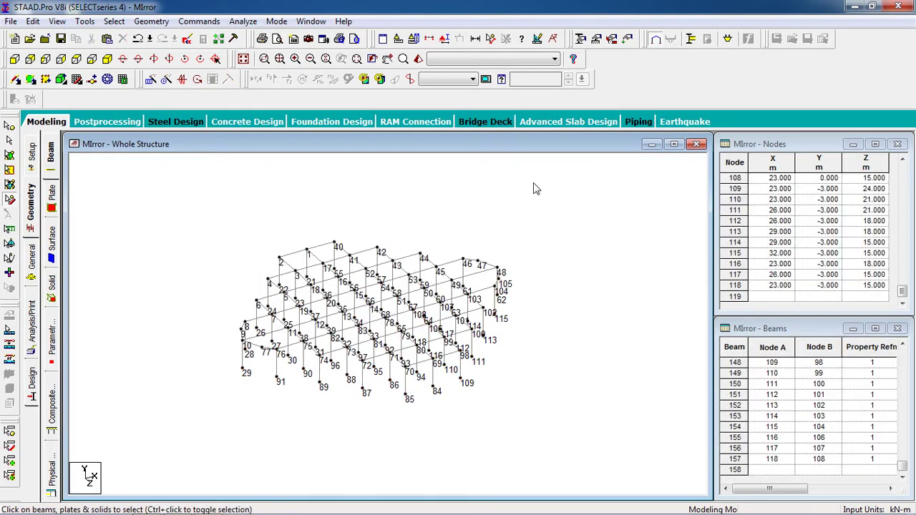
left_click(151, 79)
left_click(319, 325)
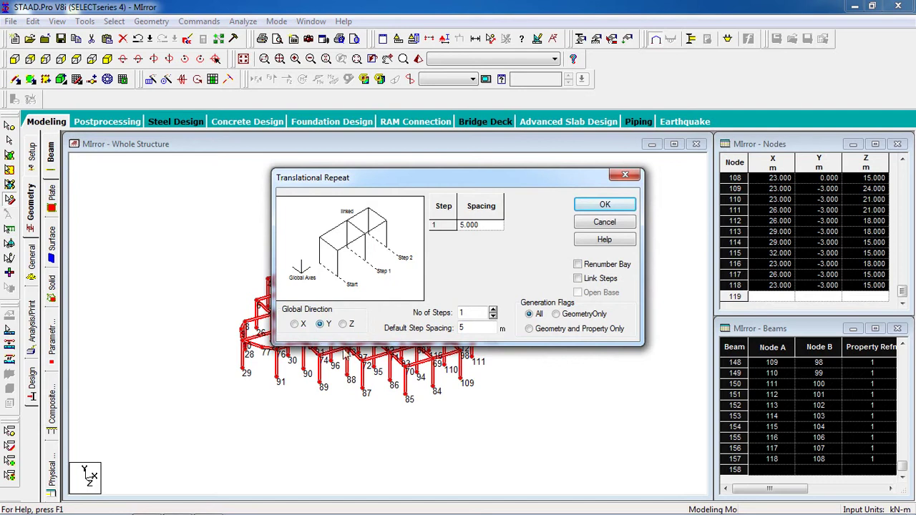
double_click(474, 313)
type("2")
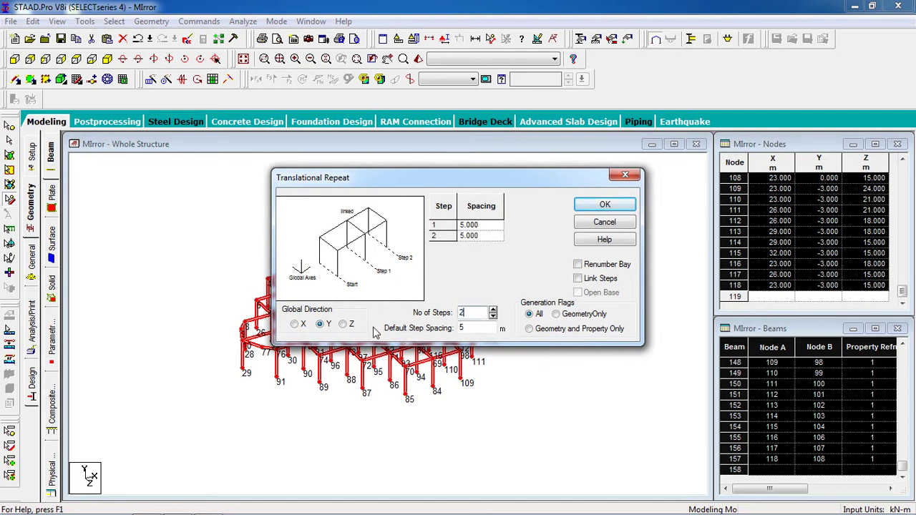
double_click(464, 329)
left_click(605, 206)
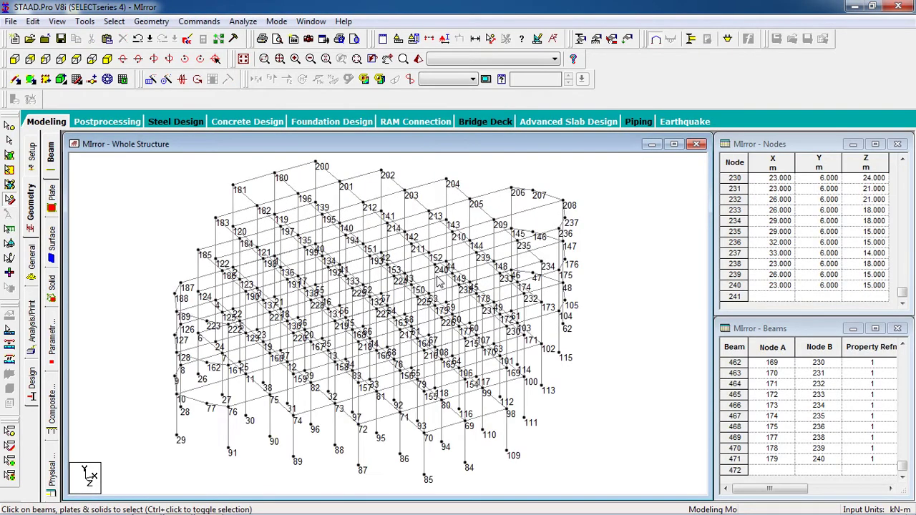
Step: Inspect the multi-storey frame from several angles in a 3D rendered view and close that view
left_click(402, 60)
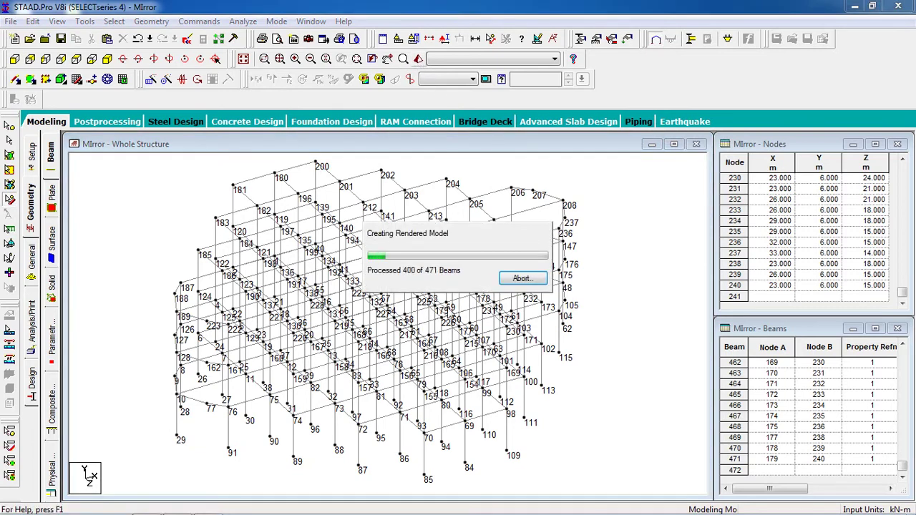
left_click_drag(543, 405, 525, 309)
left_click_drag(501, 338, 652, 317)
left_click(864, 228)
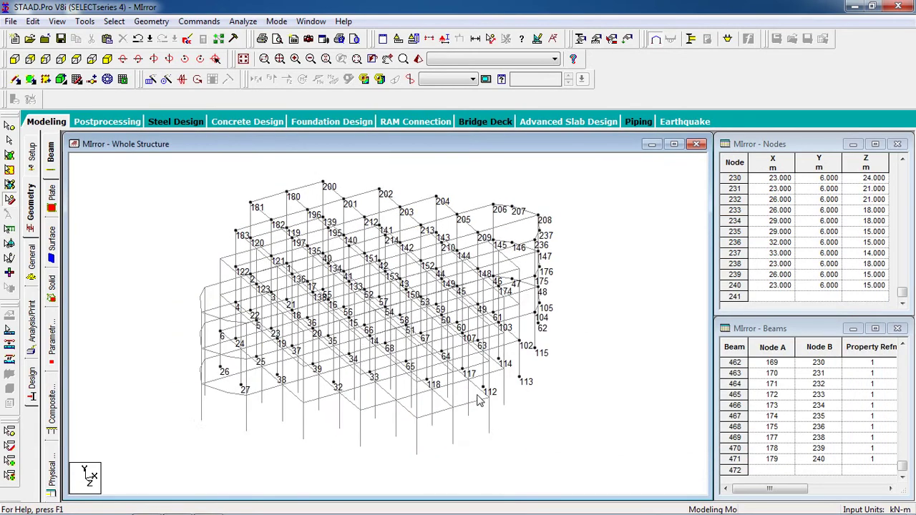
Step: Decline the auto save and select all members between the lowest columns and the roof, leaving out the lowest columns and roof beams
left_click(14, 59)
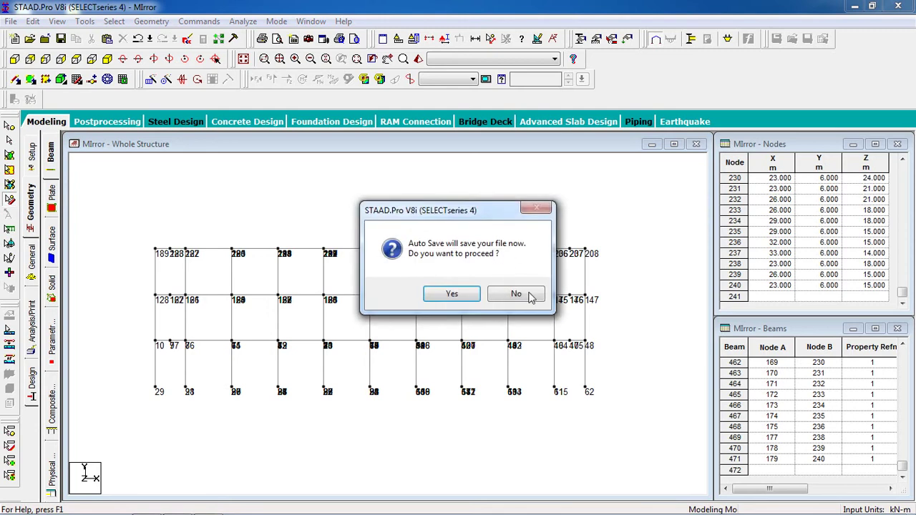
left_click(527, 294)
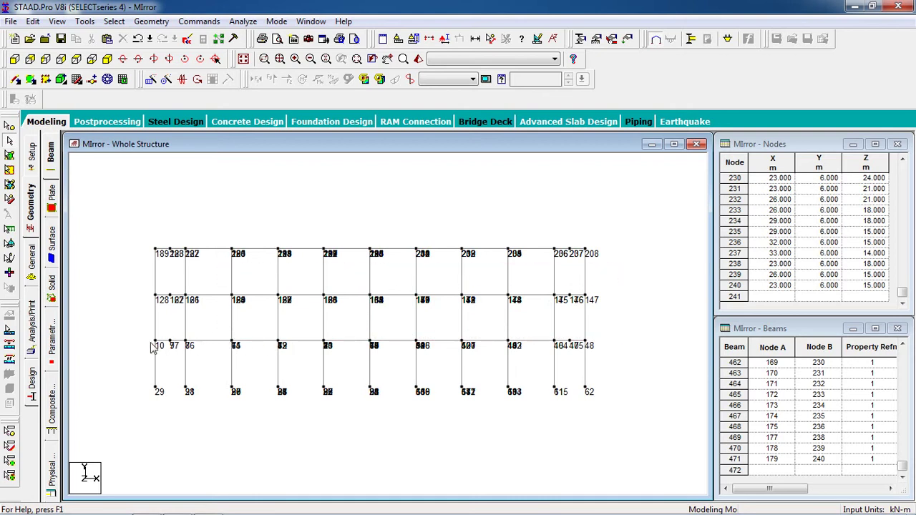
left_click_drag(129, 349, 125, 351)
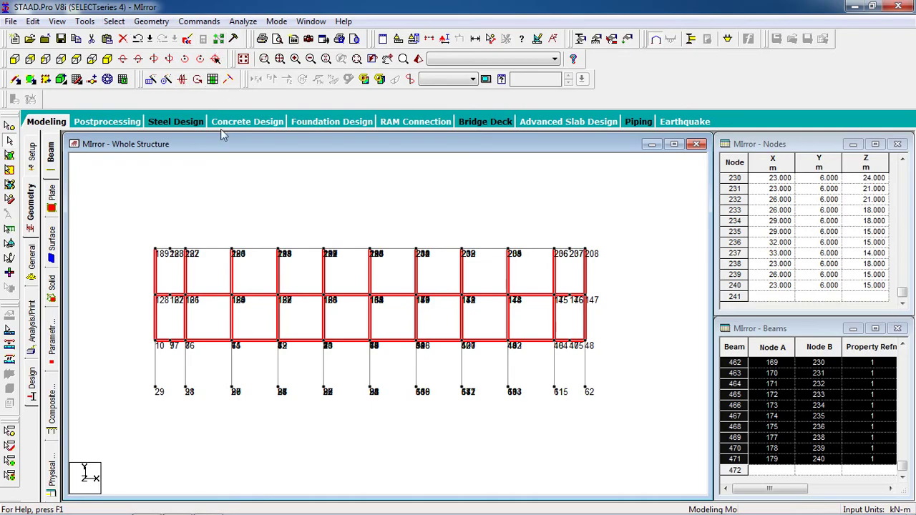
Step: Mirror the selected members as a copy about the X-Z plane through node 200
left_click(107, 58)
scroll(324, 222, "up", 5)
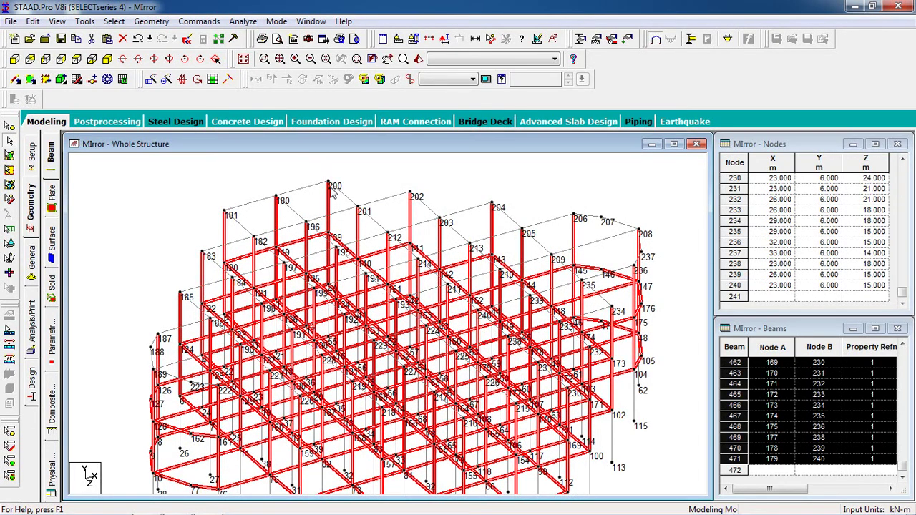
left_click(151, 21)
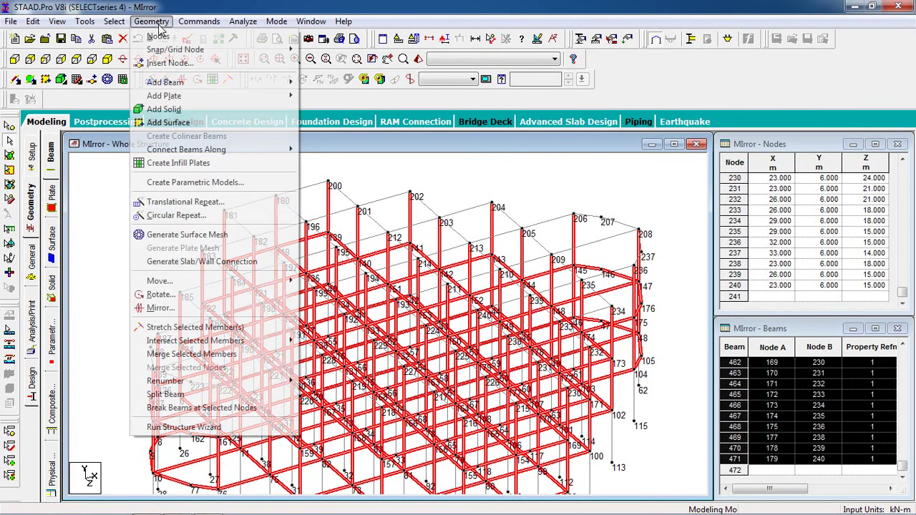
left_click(186, 309)
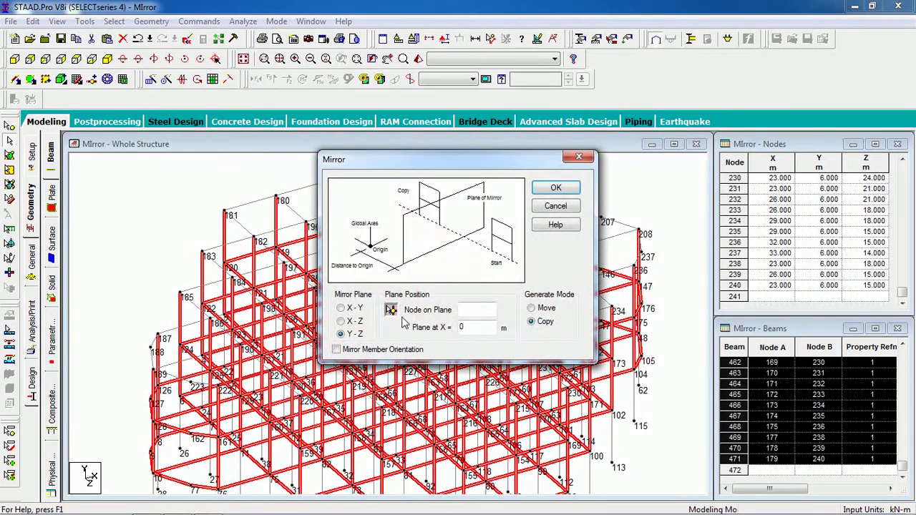
left_click(351, 322)
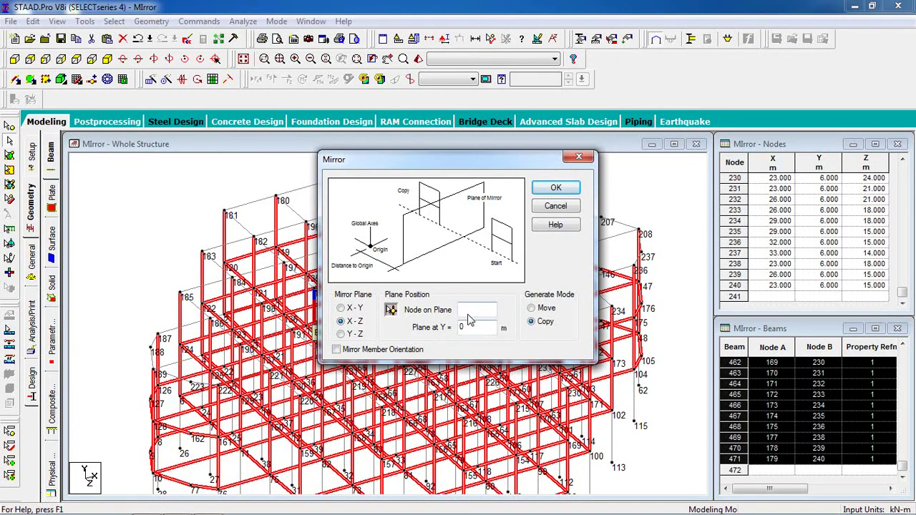
left_click_drag(408, 162, 464, 197)
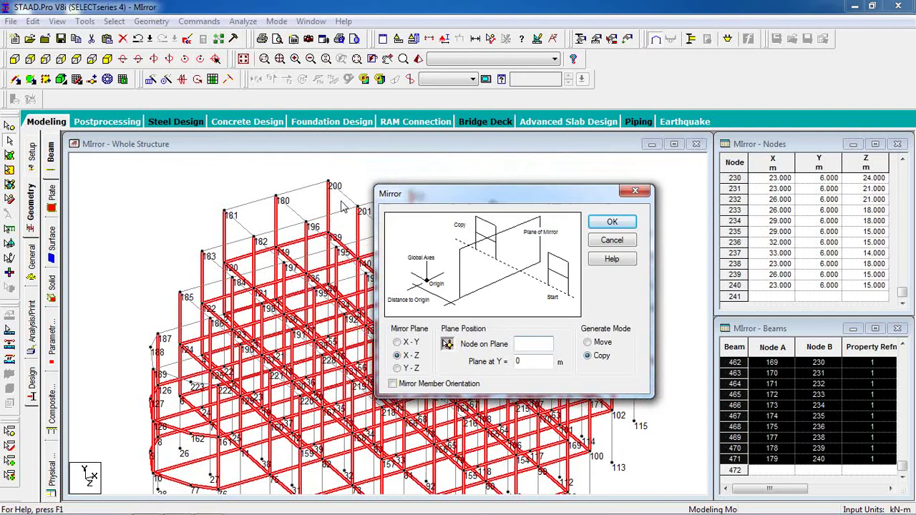
type("200")
left_click(612, 222)
left_click(651, 229)
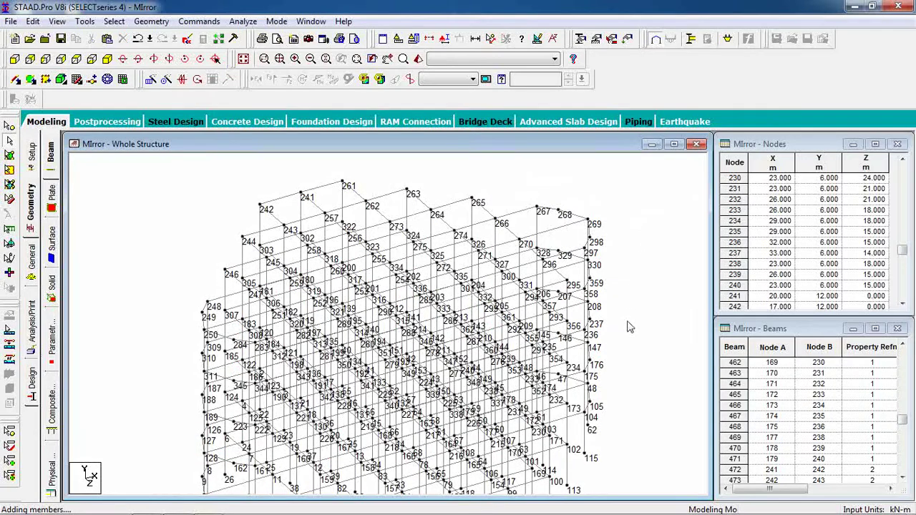
Step: Inspect the vertically mirrored building in a 3D rendered view, close that view and look over the whole wireframe
left_click(418, 58)
left_click_drag(493, 337, 845, 266)
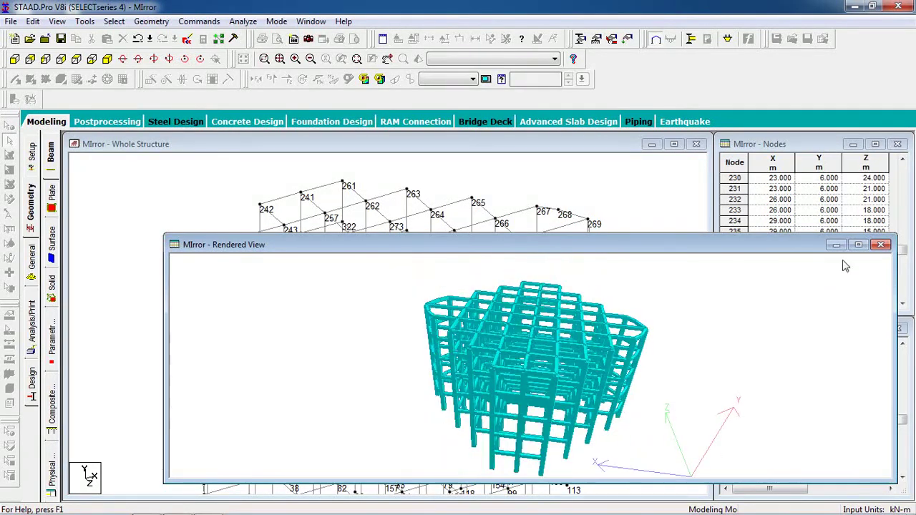
left_click(880, 245)
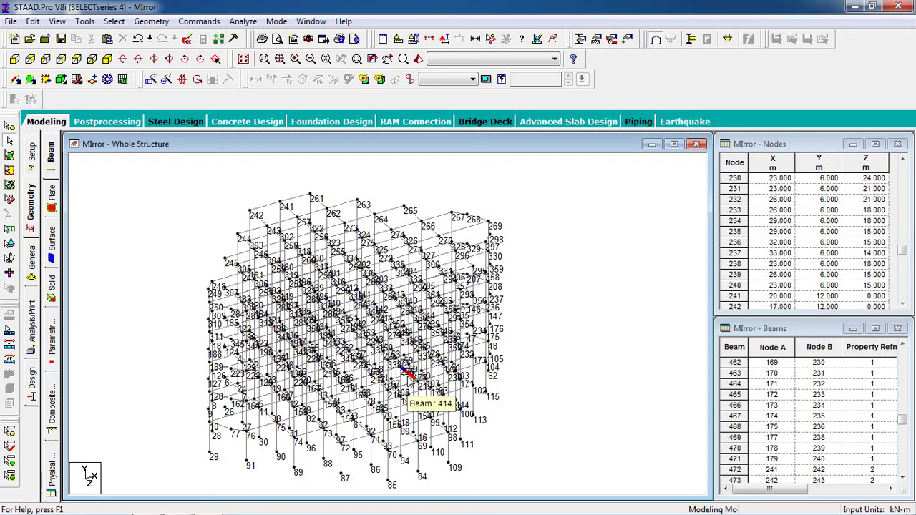
scroll(406, 374, "down", 1)
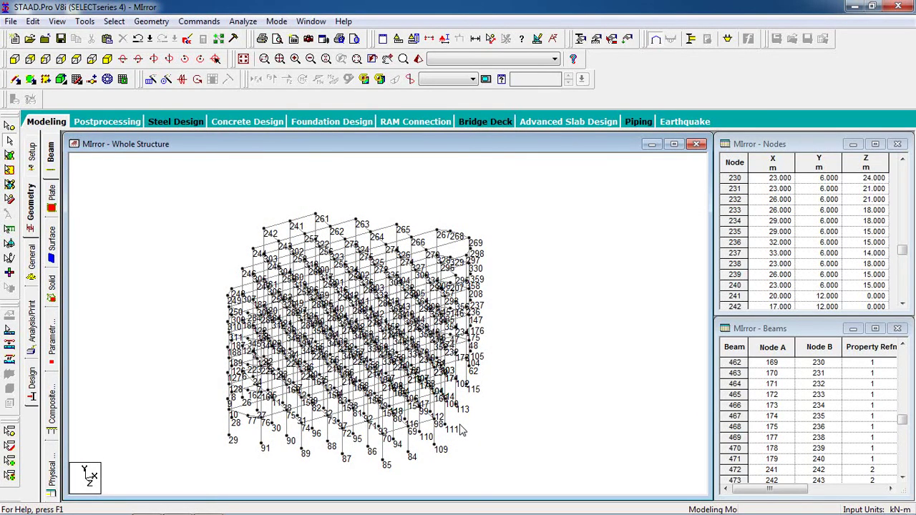
scroll(461, 429, "up", 1)
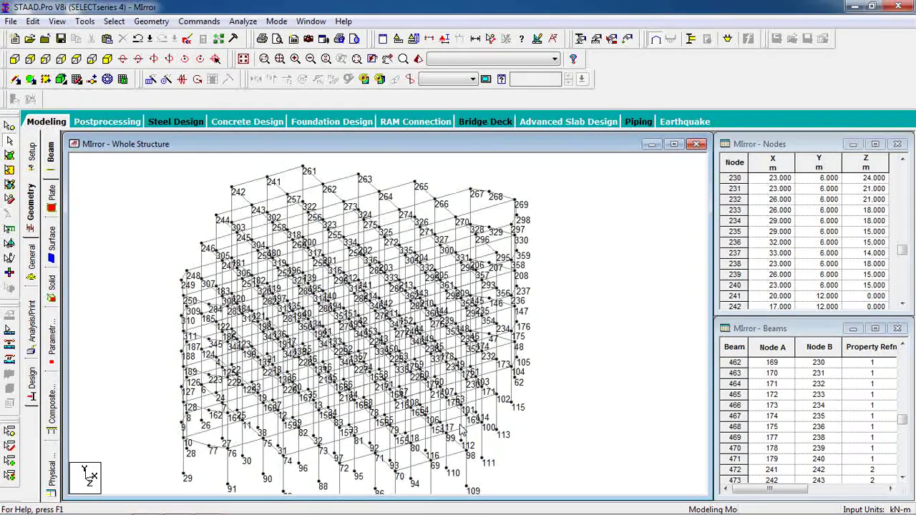